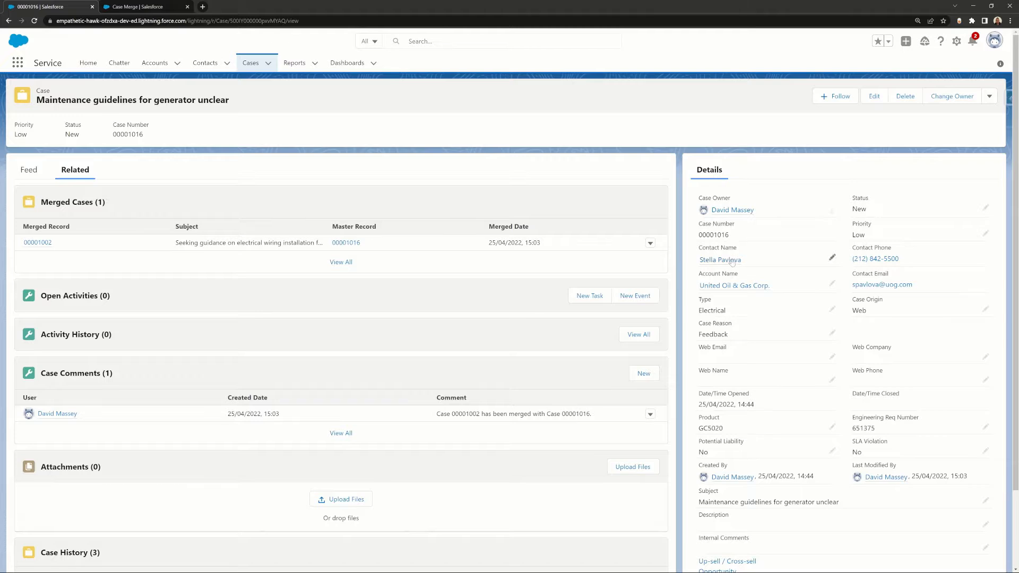
Share the update "Example Note" in the feed of the case "Maintenance guidelines for generator unclear".
{"action": "mouse_move", "coordinate": [731, 287]}
{"action": "scroll", "coordinate": [735, 403], "scroll_direction": "down", "scroll_amount": 2}
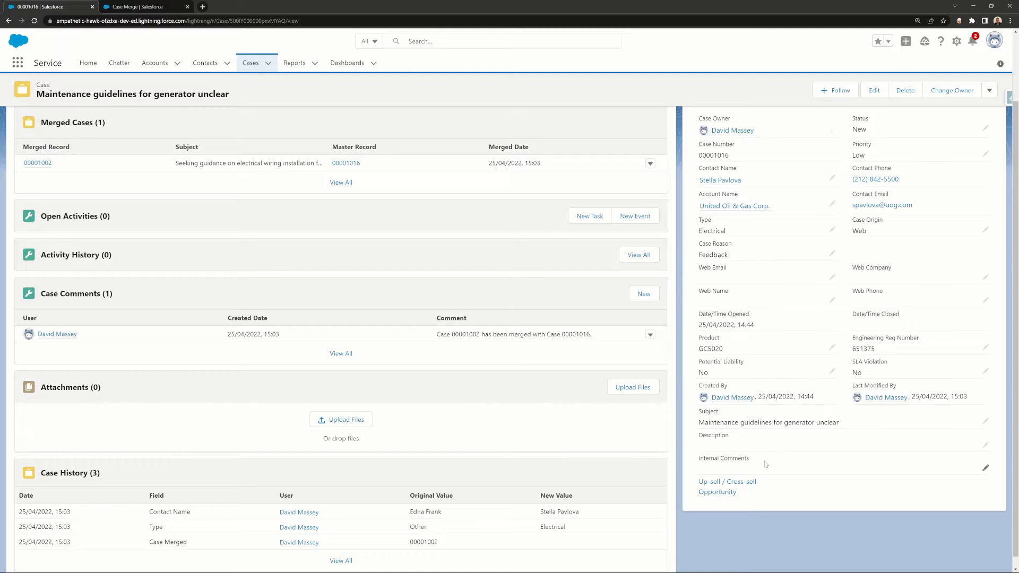
{"action": "scroll", "coordinate": [772, 465], "scroll_direction": "up", "scroll_amount": 2}
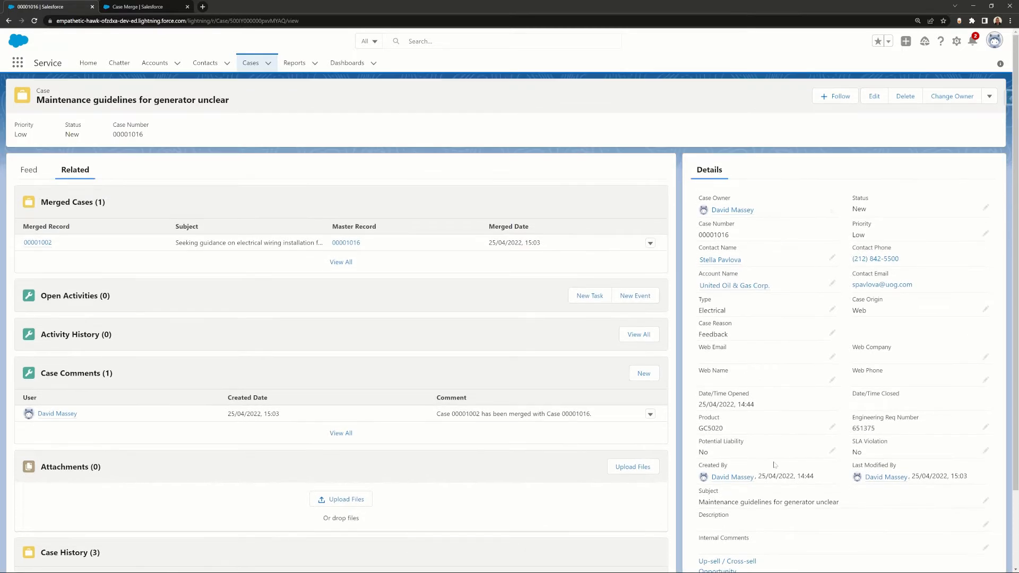
{"action": "left_click", "coordinate": [29, 170]}
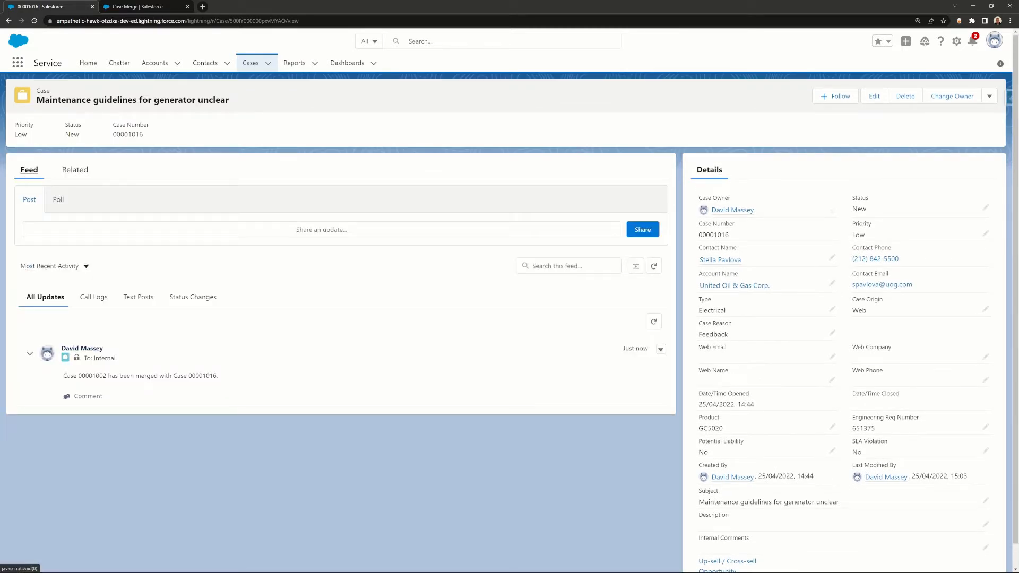
{"action": "left_click", "coordinate": [152, 230]}
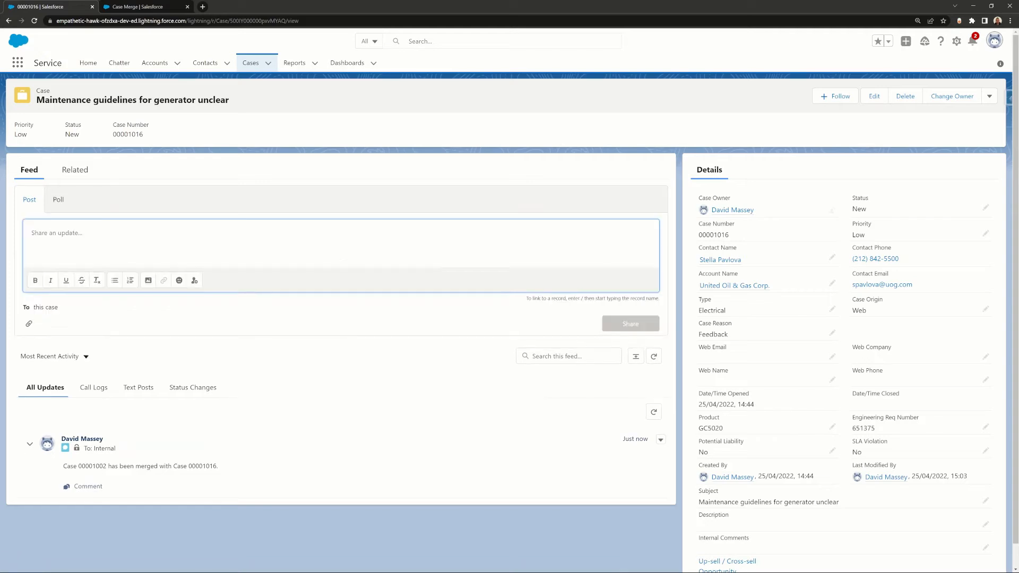
{"action": "type", "text": "Example Note"}
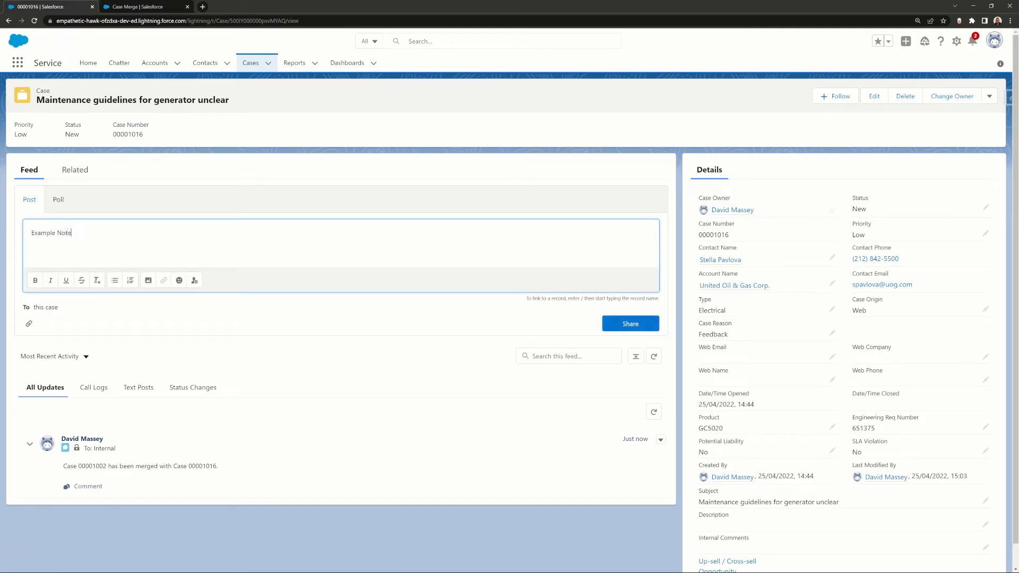
{"action": "left_click", "coordinate": [636, 324]}
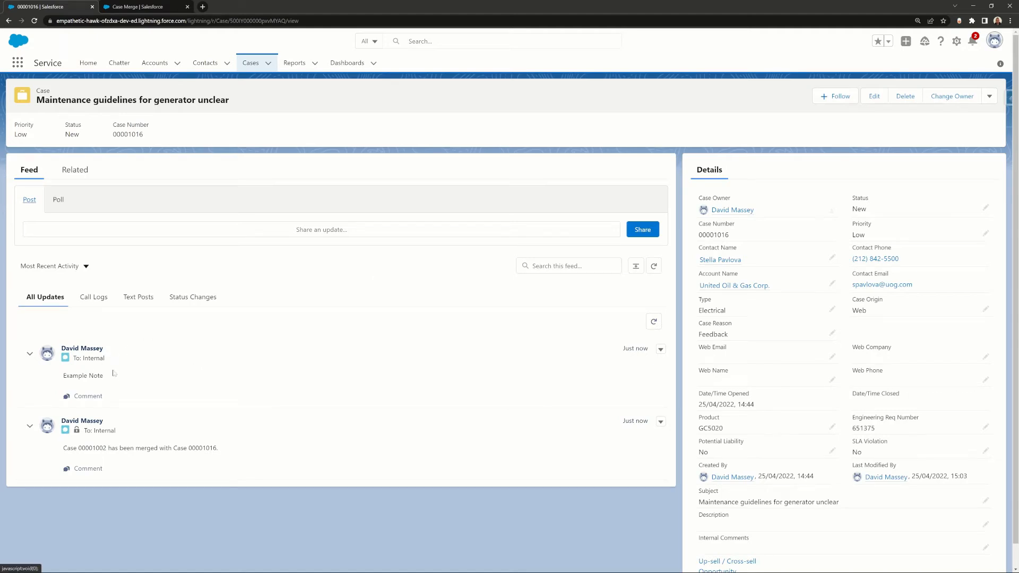
Try mentioning a user in a new case feed post, and clear the draft without sharing it.
{"action": "left_click", "coordinate": [29, 199]}
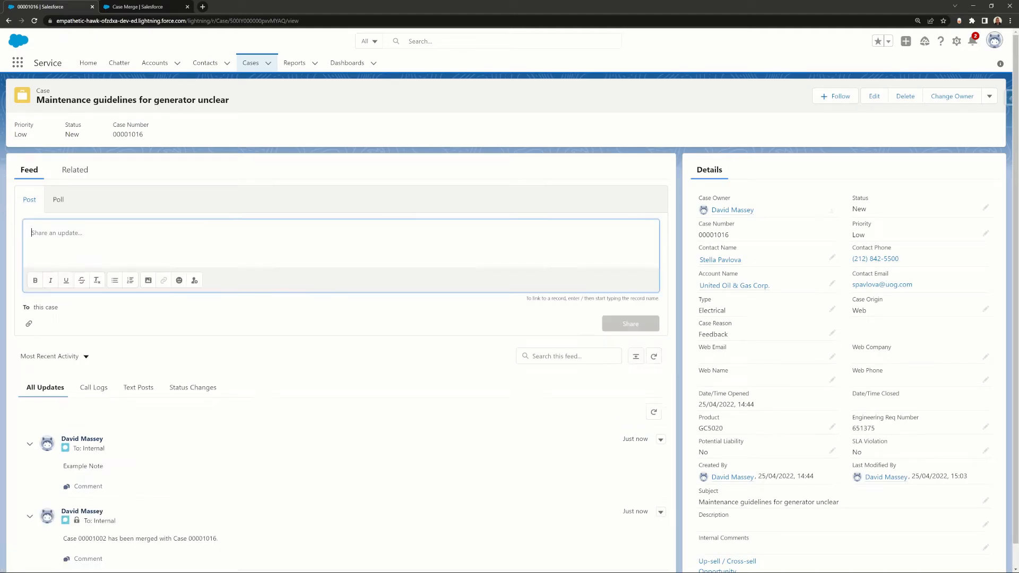
{"action": "type", "text": "@dave"}
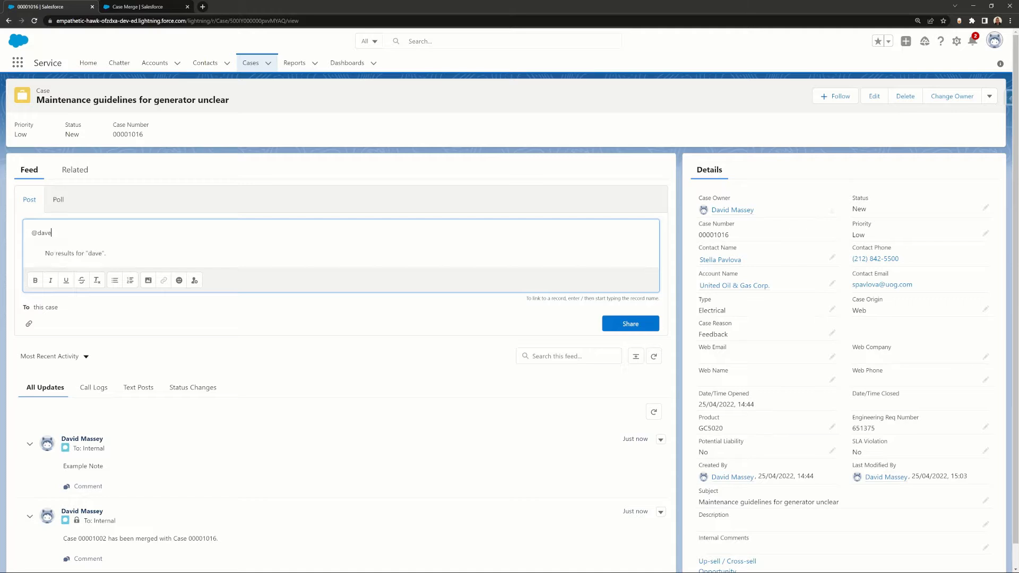
{"action": "key", "text": "BackSpace"}
{"action": "type", "text": "id"}
{"action": "left_click", "coordinate": [77, 254]}
{"action": "key", "text": "ctrl+a"}
{"action": "key", "text": "BackSpace"}
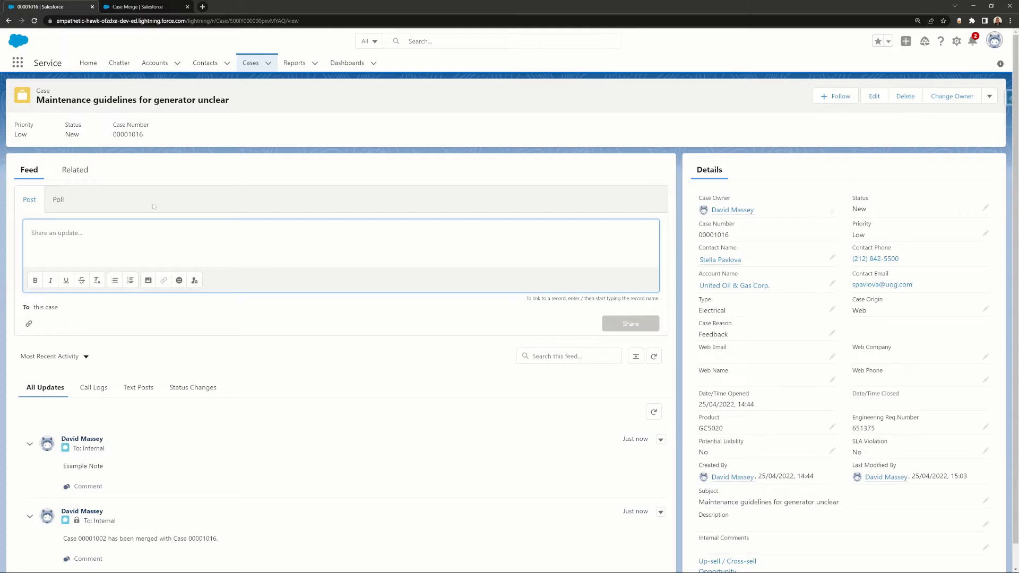
Go to the cases list and display the All Open Cases list view.
{"action": "left_click", "coordinate": [247, 64]}
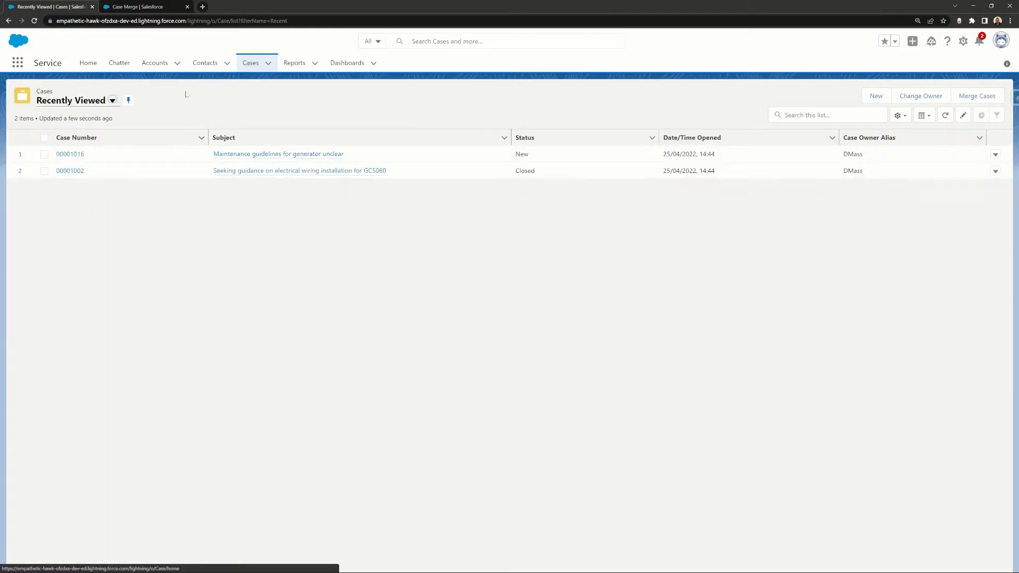
{"action": "left_click", "coordinate": [111, 100]}
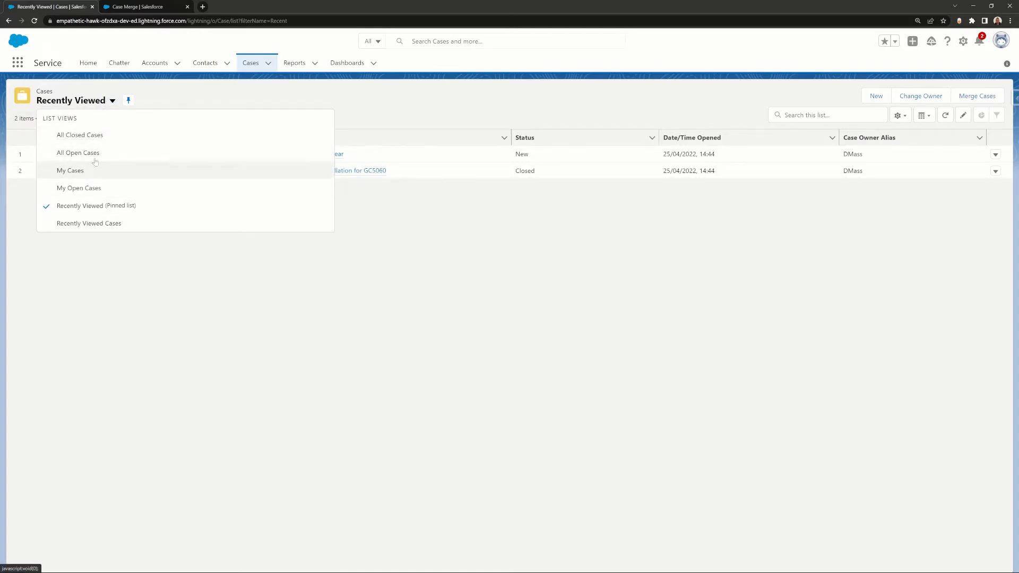
{"action": "left_click", "coordinate": [96, 152]}
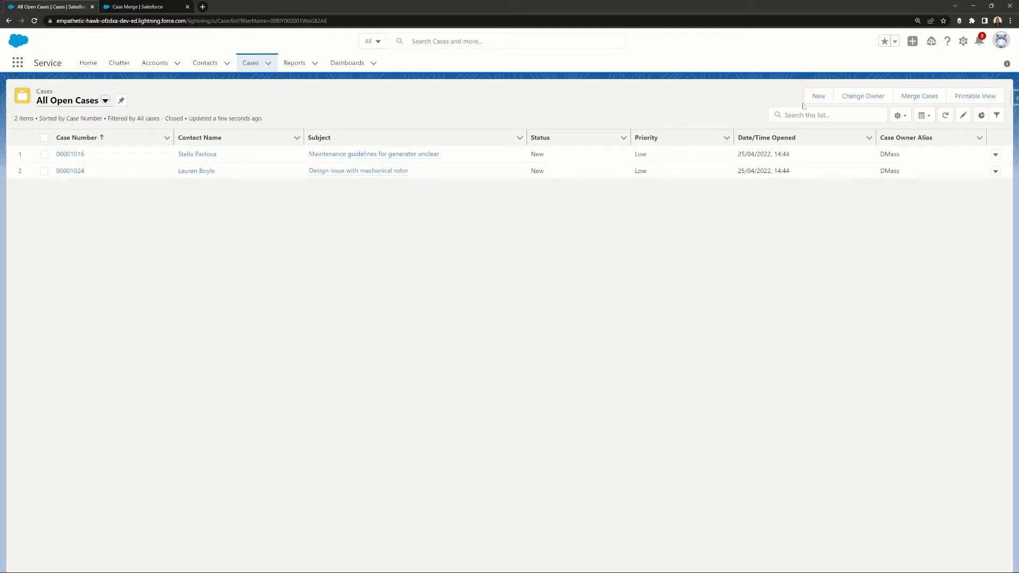
Create and save a new case list view named "Cases from Emails".
{"action": "left_click", "coordinate": [900, 115]}
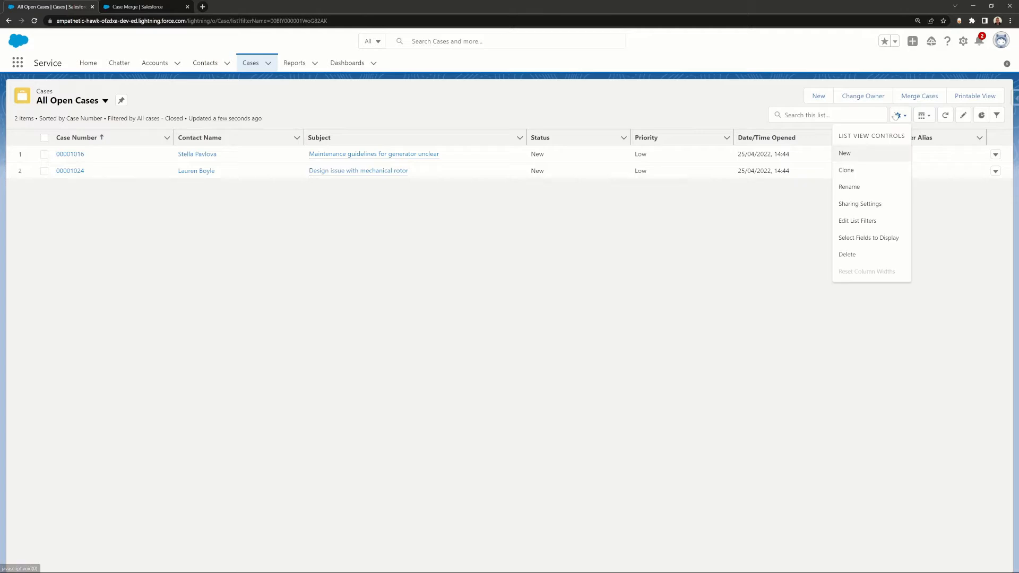
{"action": "left_click", "coordinate": [854, 152]}
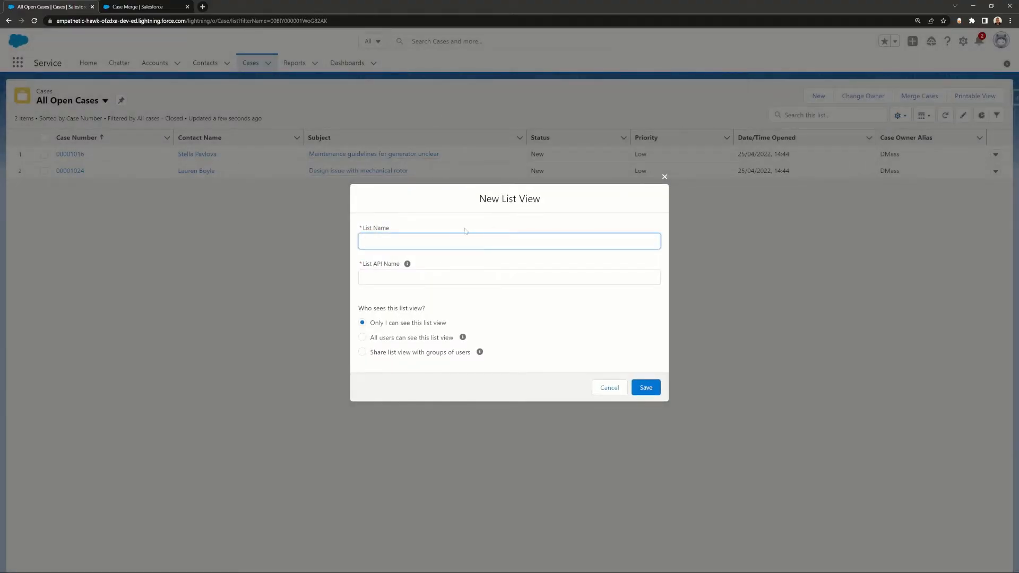
{"action": "type", "text": "Cases from Emails"}
{"action": "left_click", "coordinate": [473, 273]}
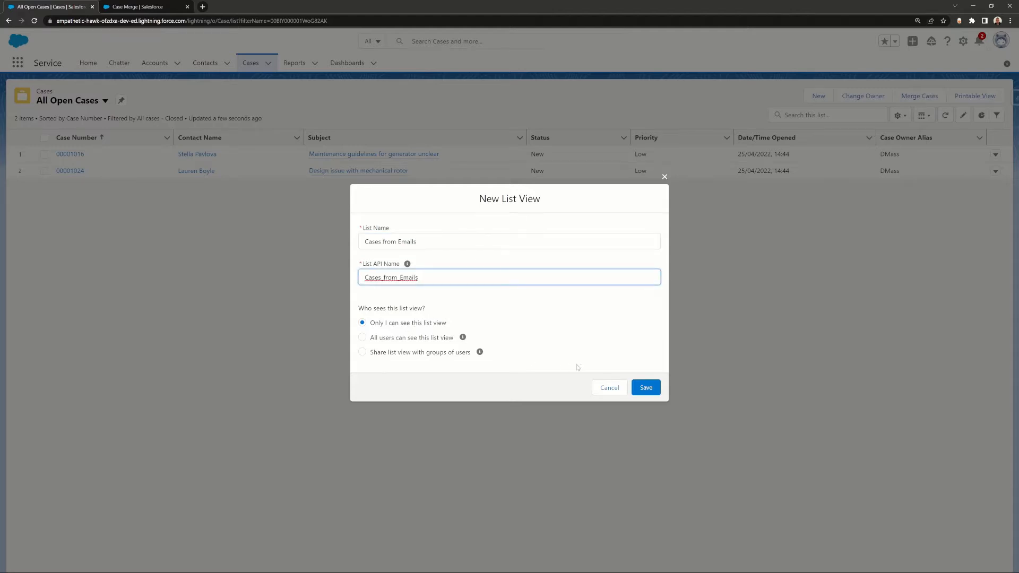
{"action": "left_click", "coordinate": [644, 389]}
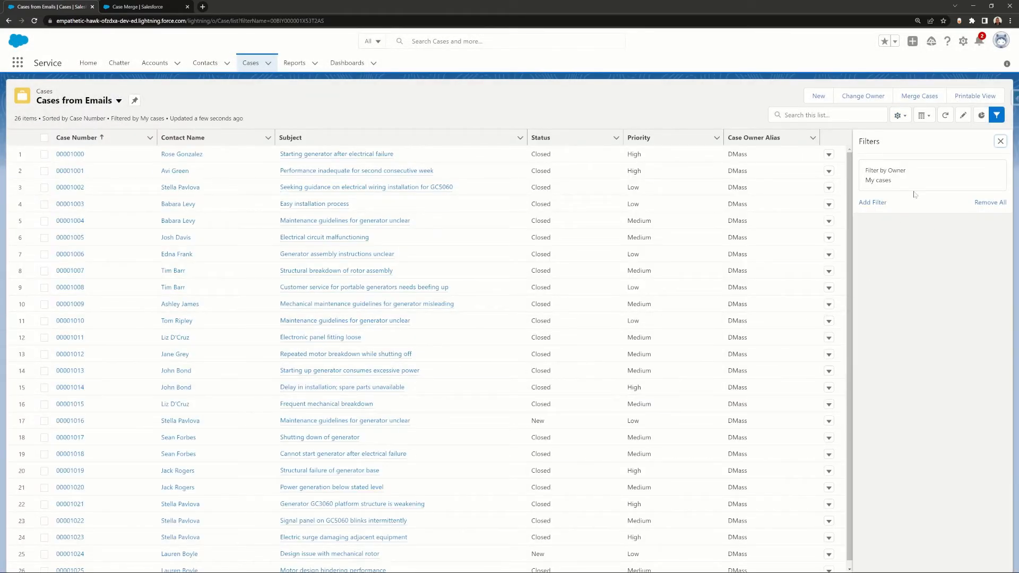
Add a filter to the list view where Case Origin equals Email and save the filter.
{"action": "left_click", "coordinate": [872, 202]}
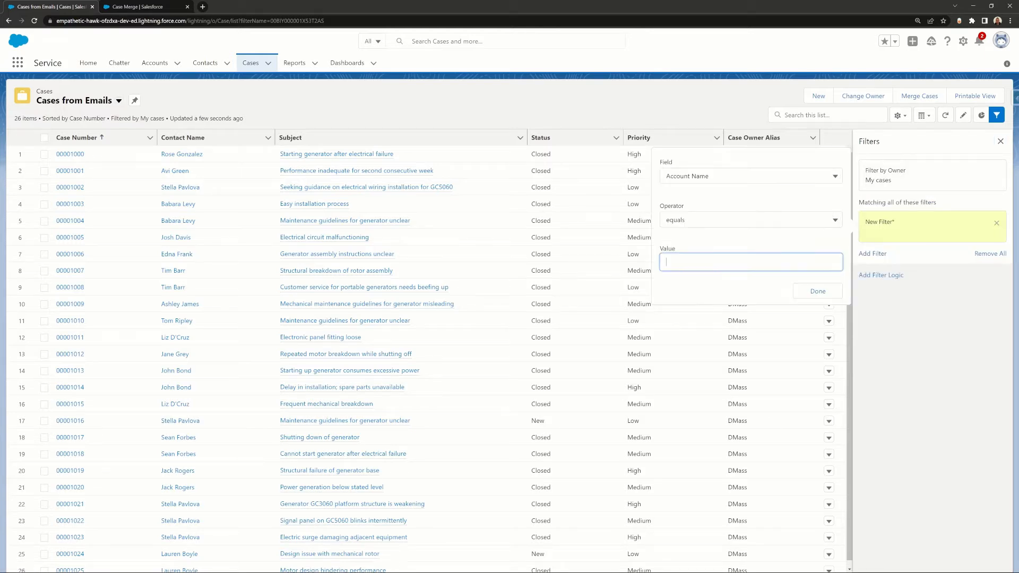
{"action": "left_click", "coordinate": [723, 180]}
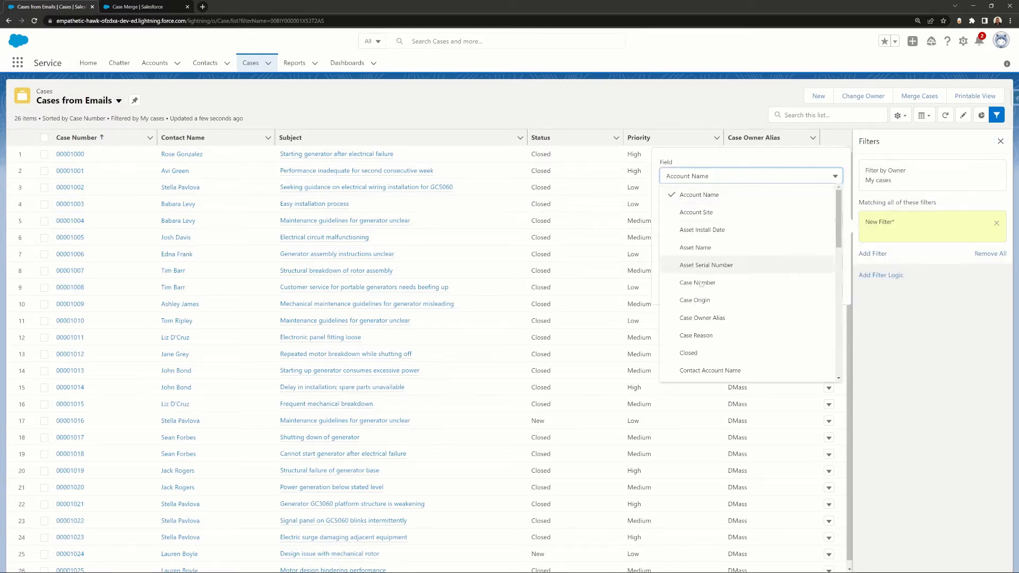
{"action": "left_click", "coordinate": [700, 301]}
{"action": "left_click", "coordinate": [700, 263]}
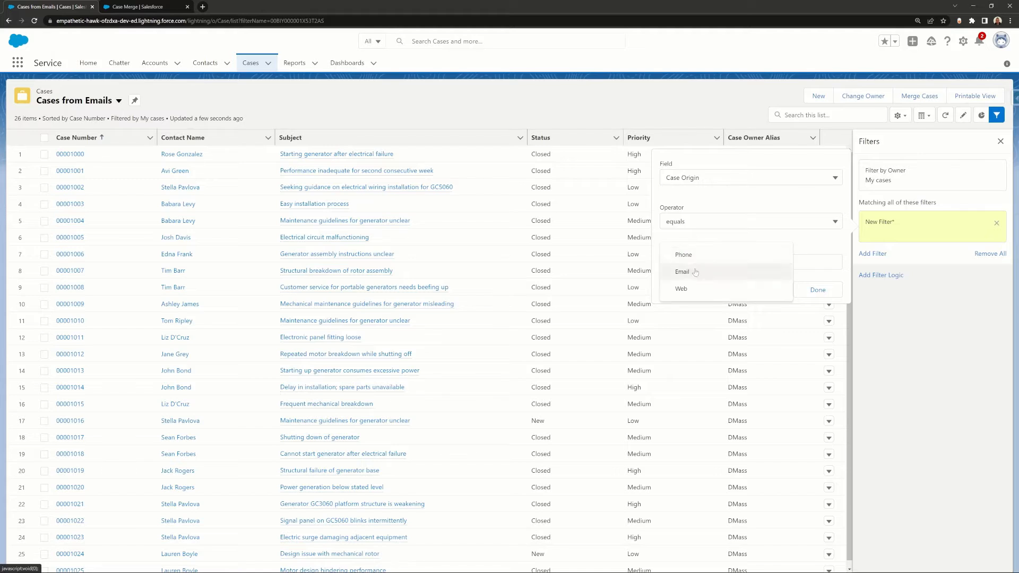
{"action": "left_click", "coordinate": [689, 273]}
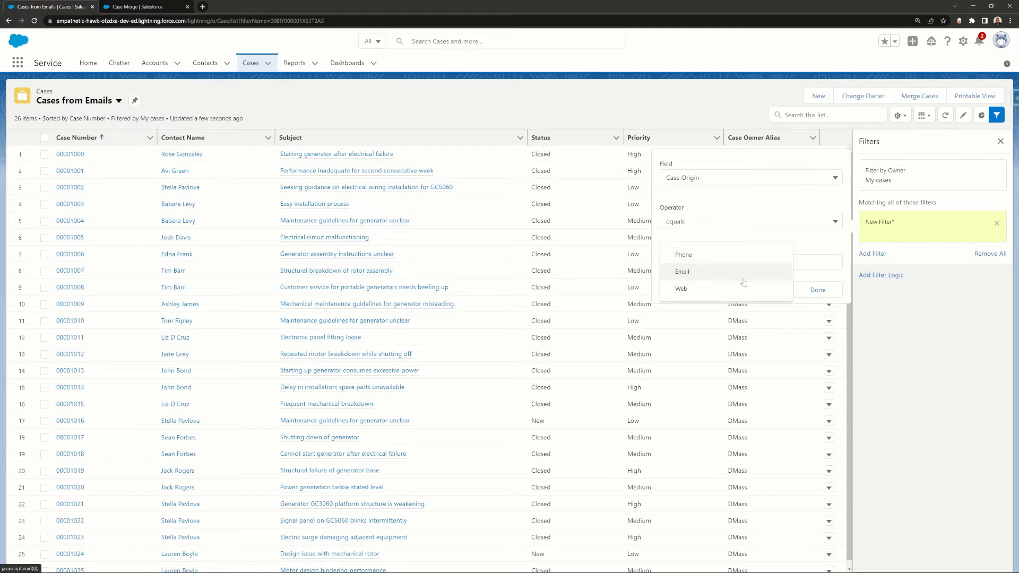
{"action": "left_click", "coordinate": [817, 290]}
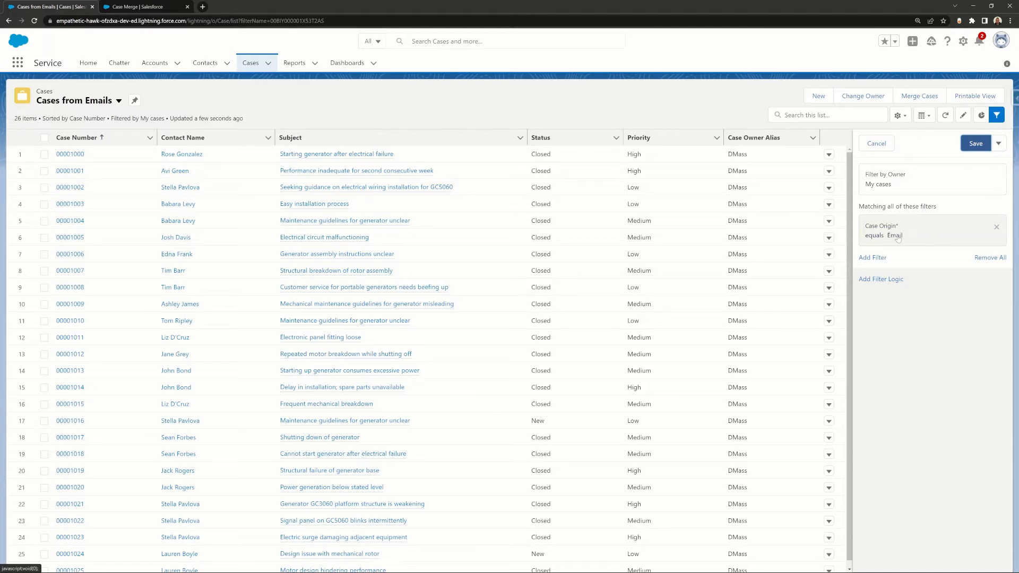
{"action": "left_click", "coordinate": [975, 145]}
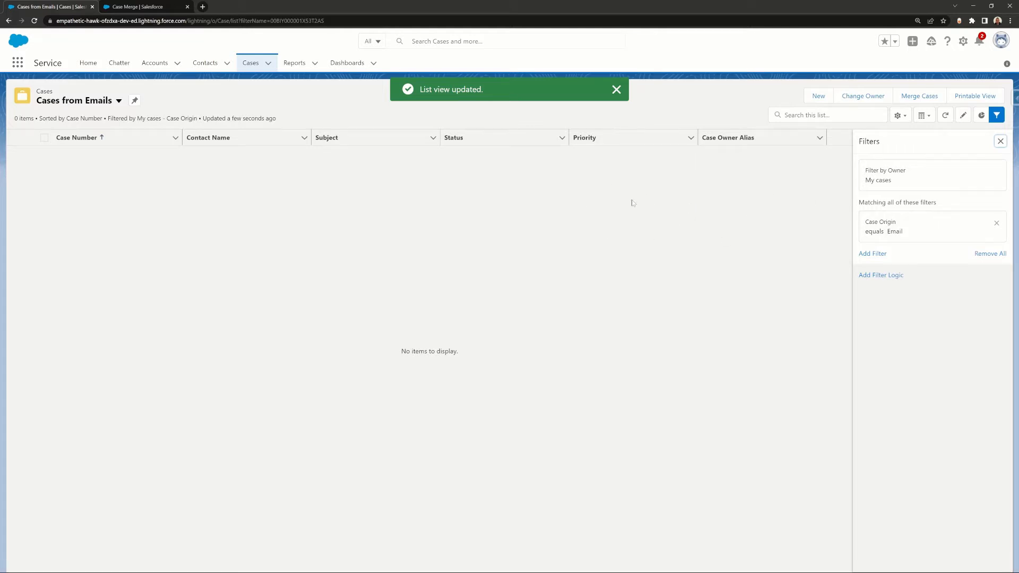
Change the Case Origin filter's value to Phone and save the list view.
{"action": "left_click", "coordinate": [904, 239]}
{"action": "left_click", "coordinate": [720, 261]}
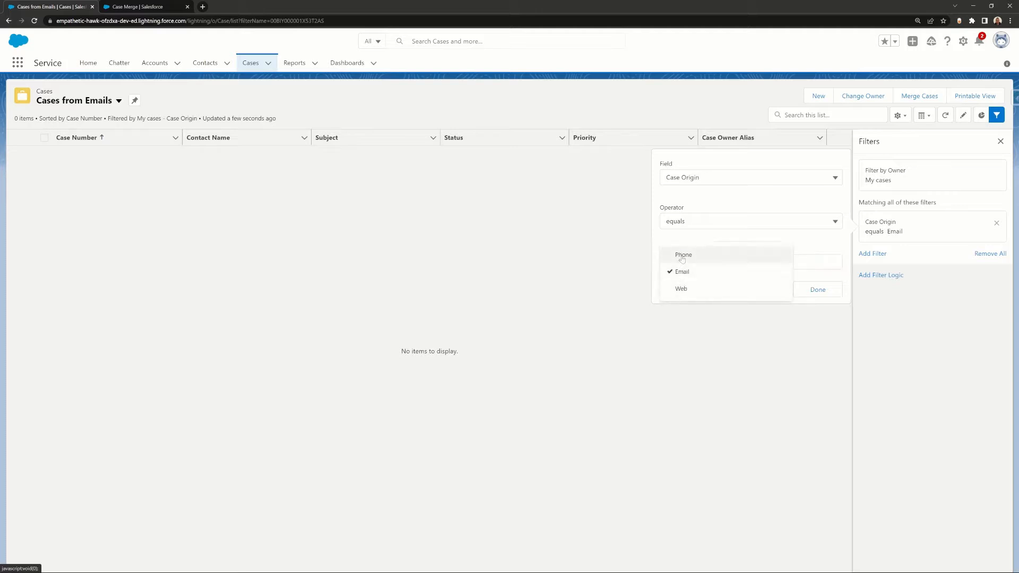
{"action": "left_click", "coordinate": [713, 255]}
{"action": "left_click", "coordinate": [714, 272]}
{"action": "left_click", "coordinate": [817, 290]}
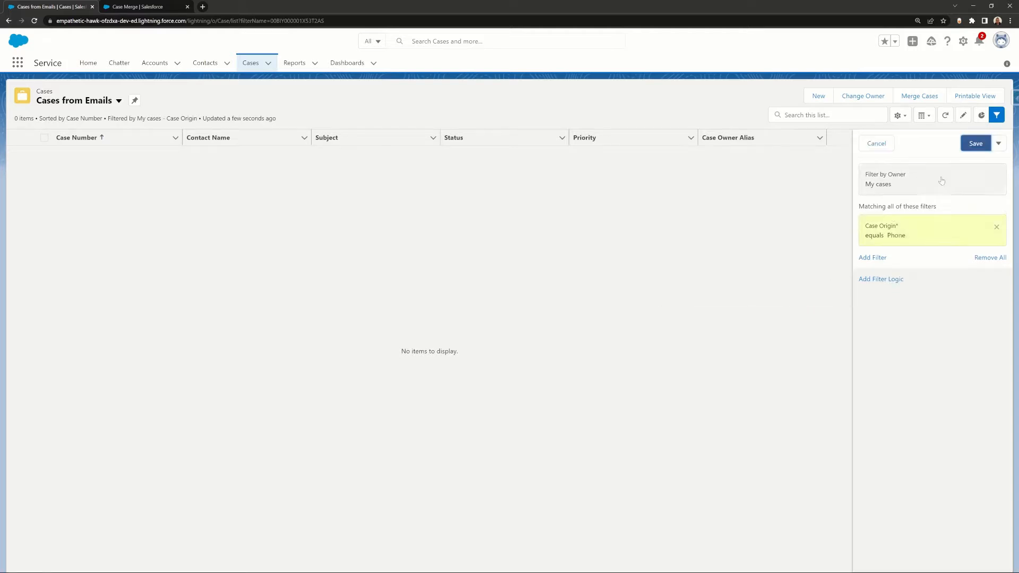
{"action": "left_click", "coordinate": [979, 144]}
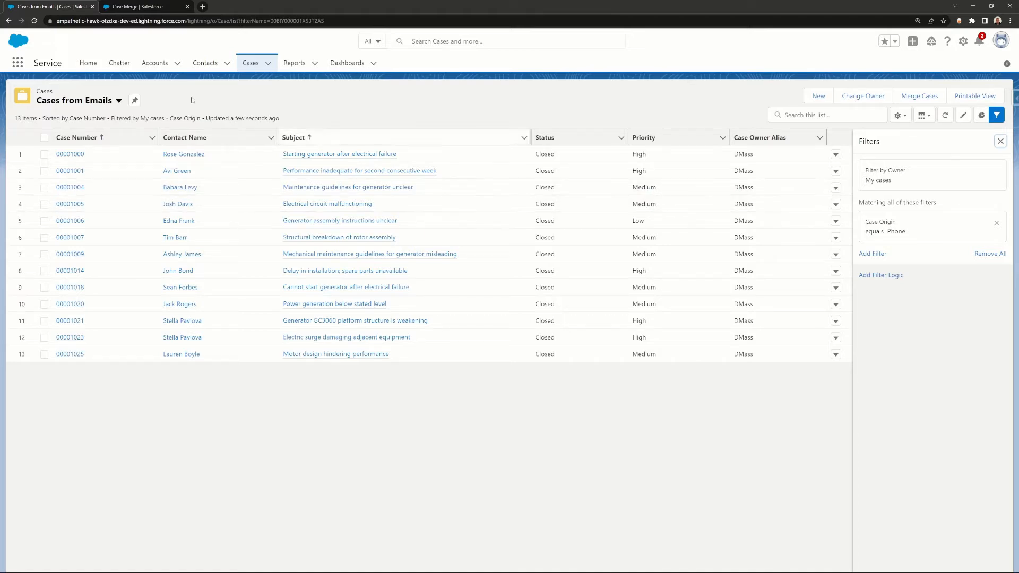
Rename the list view "Cases from Phone Origin" and save the new name.
{"action": "left_click", "coordinate": [897, 117]}
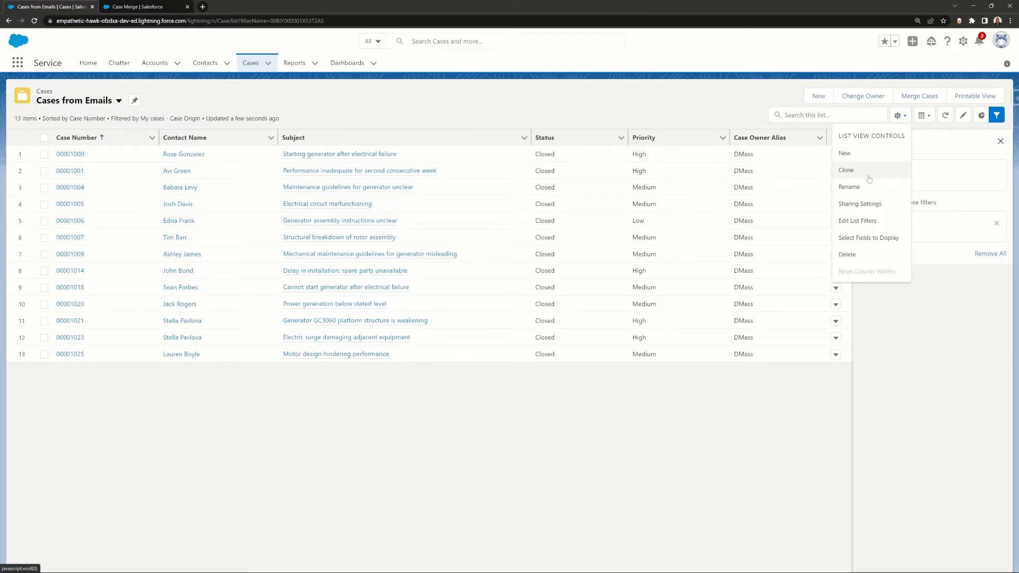
{"action": "left_click", "coordinate": [849, 187]}
{"action": "left_click_drag", "start_coordinate": [417, 259], "coordinate": [398, 259]}
{"action": "type", "text": "Phone Ori"}
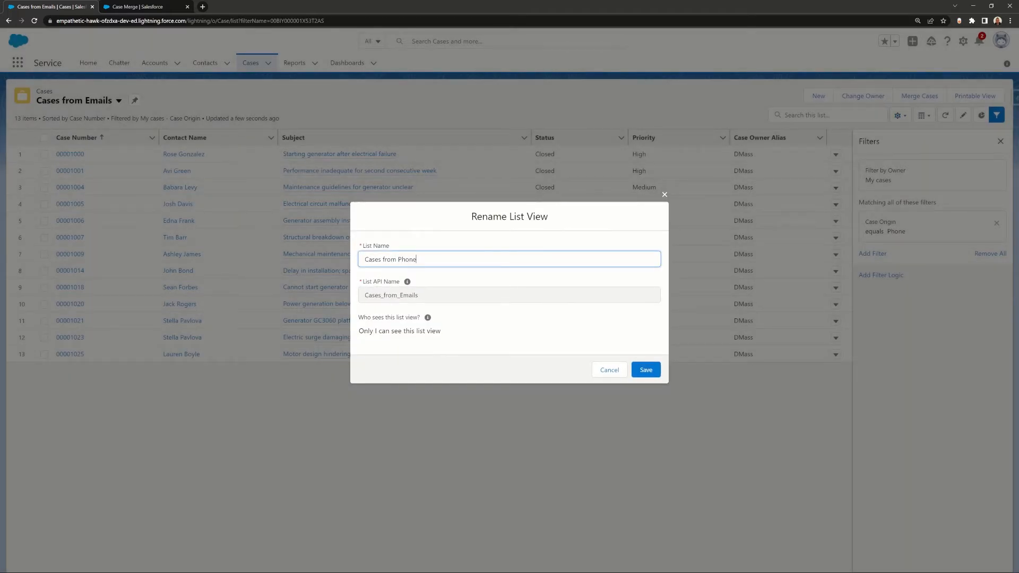
{"action": "type", "text": "gin"}
{"action": "left_click", "coordinate": [654, 370]}
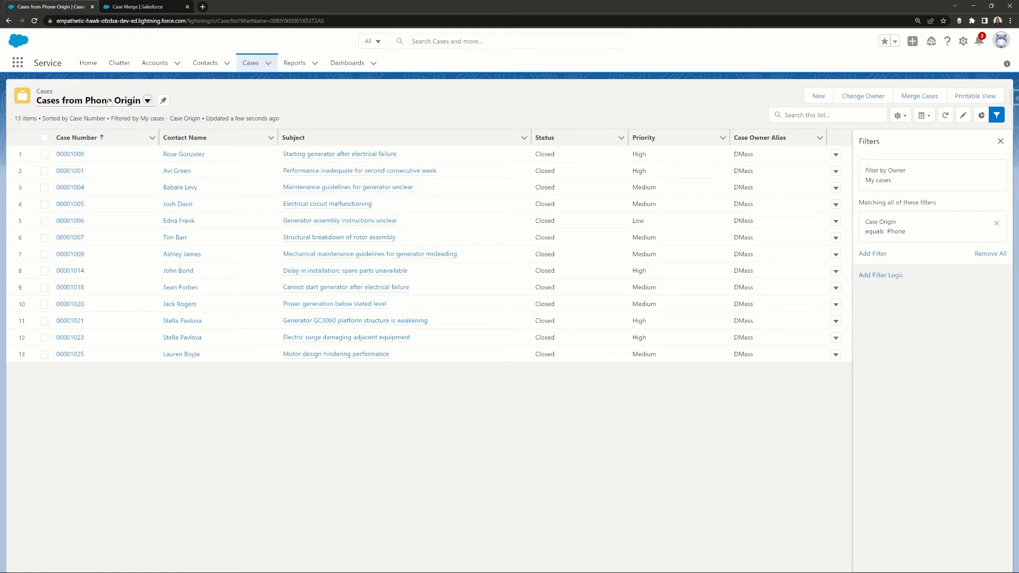
Switch to the Salesforce Setup page, search the settings for "queue" and open the Queues page.
{"action": "left_click", "coordinate": [157, 10]}
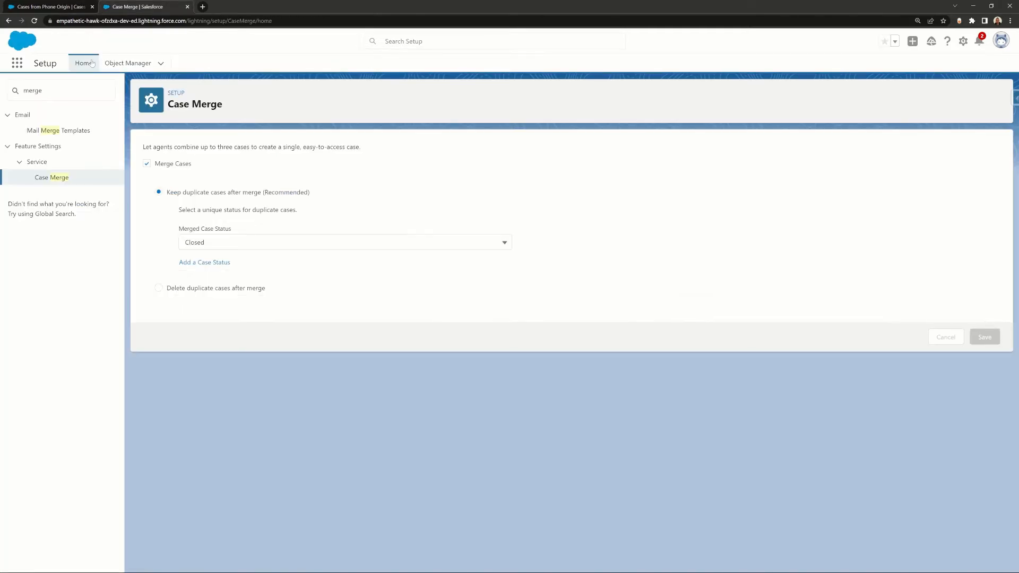
{"action": "double_click", "coordinate": [33, 90]}
{"action": "type", "text": "queue"}
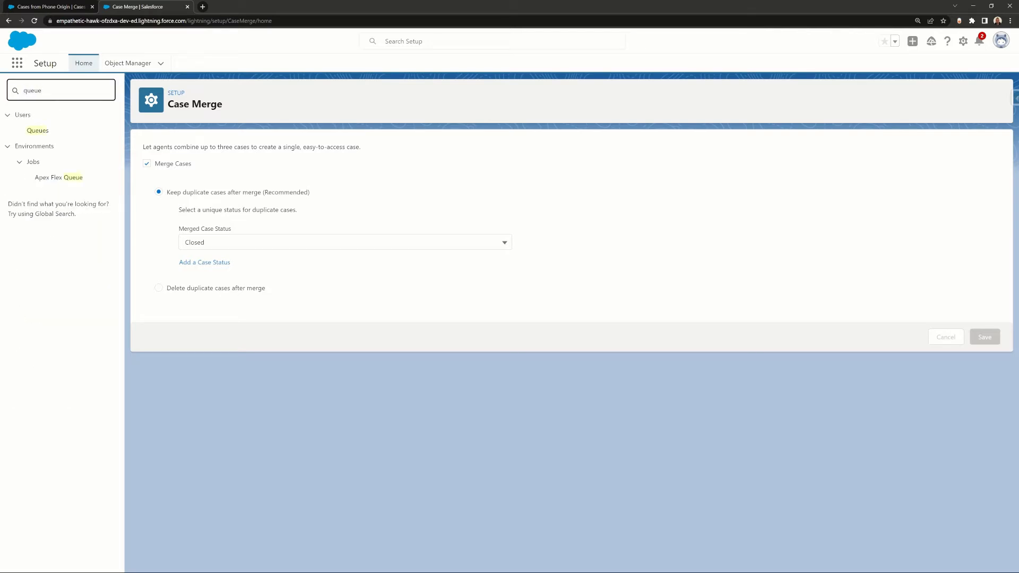
{"action": "left_click", "coordinate": [46, 131]}
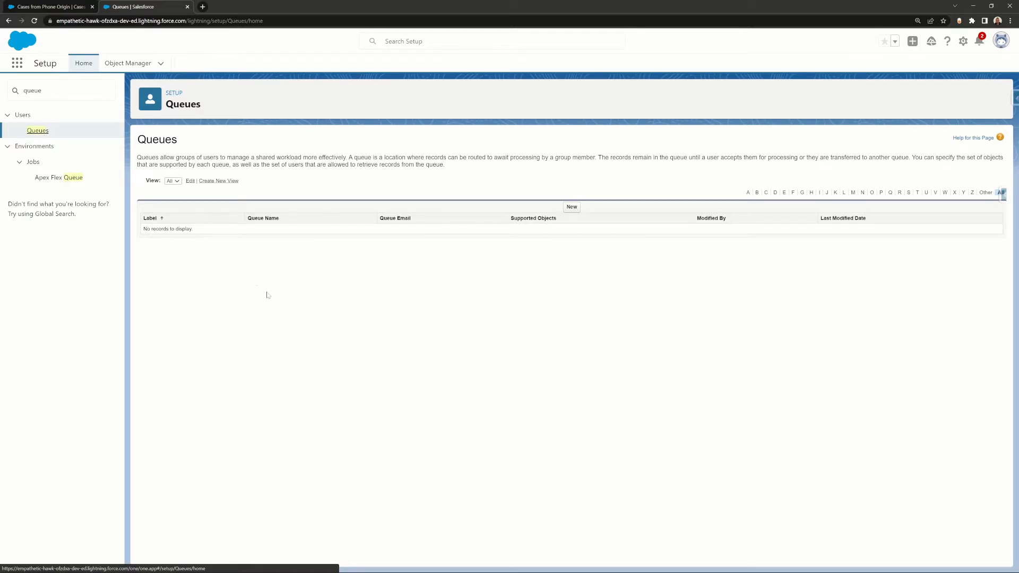
Start a new queue and label it "Escalated Cases", with the queue name Escalated_Cases.
{"action": "left_click", "coordinate": [571, 207]}
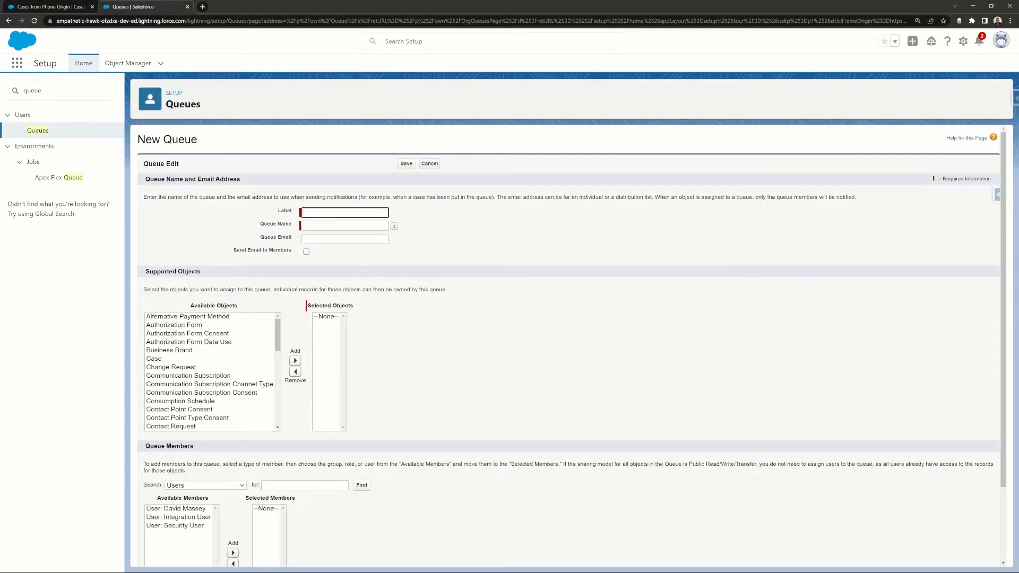
{"action": "type", "text": "Escalated Cases"}
{"action": "left_click", "coordinate": [332, 225]}
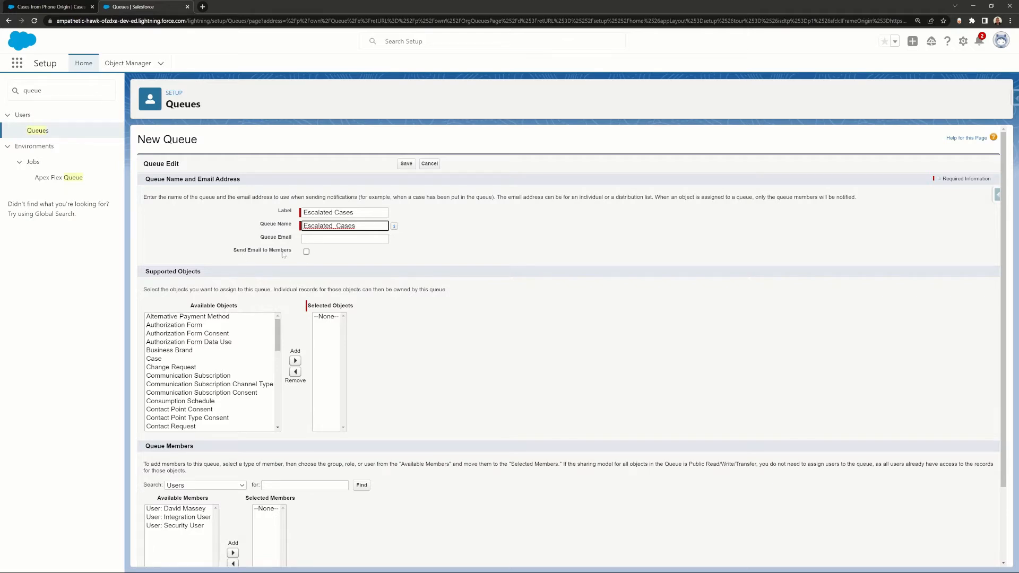
Add Case to the objects supported by the new queue.
{"action": "left_click", "coordinate": [162, 359]}
{"action": "scroll", "coordinate": [174, 319], "scroll_direction": "down", "scroll_amount": 3}
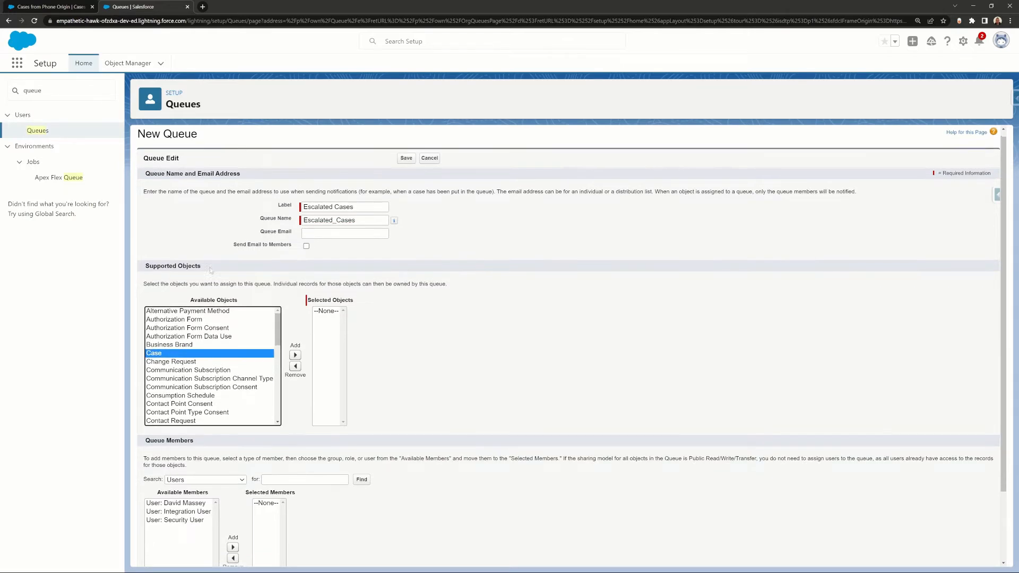
{"action": "left_click", "coordinate": [295, 281]}
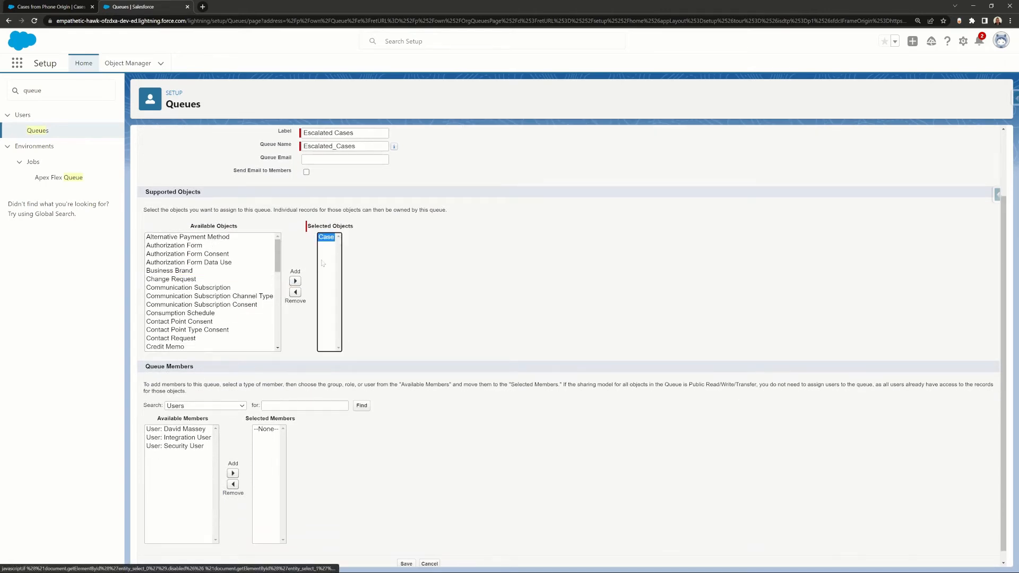
Add the listed administrator's user account as a member of the Escalated Cases queue and save the queue.
{"action": "left_click", "coordinate": [180, 429]}
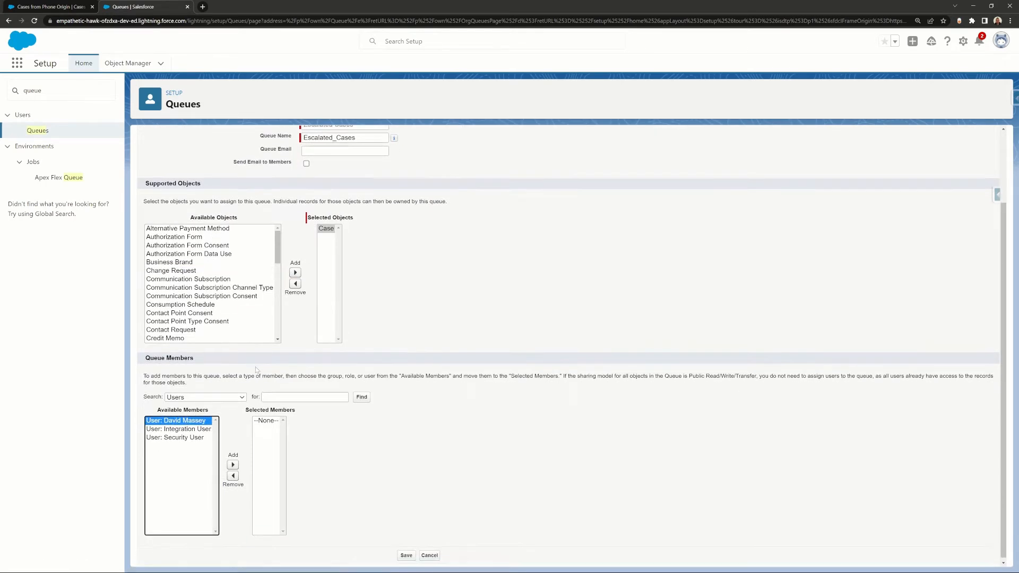
{"action": "scroll", "coordinate": [183, 451], "scroll_direction": "down", "scroll_amount": 1}
{"action": "left_click", "coordinate": [233, 463]}
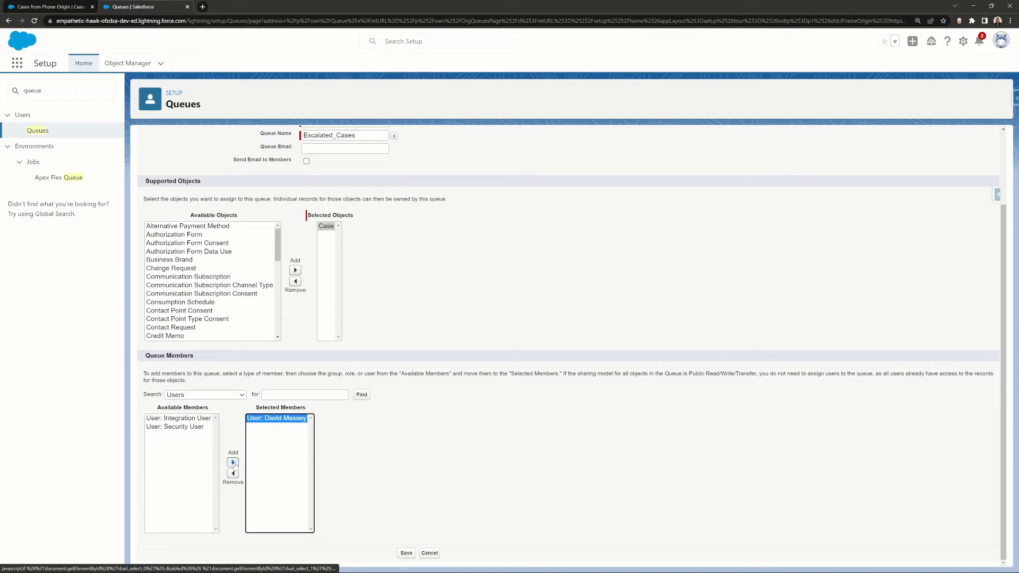
{"action": "left_click", "coordinate": [405, 553]}
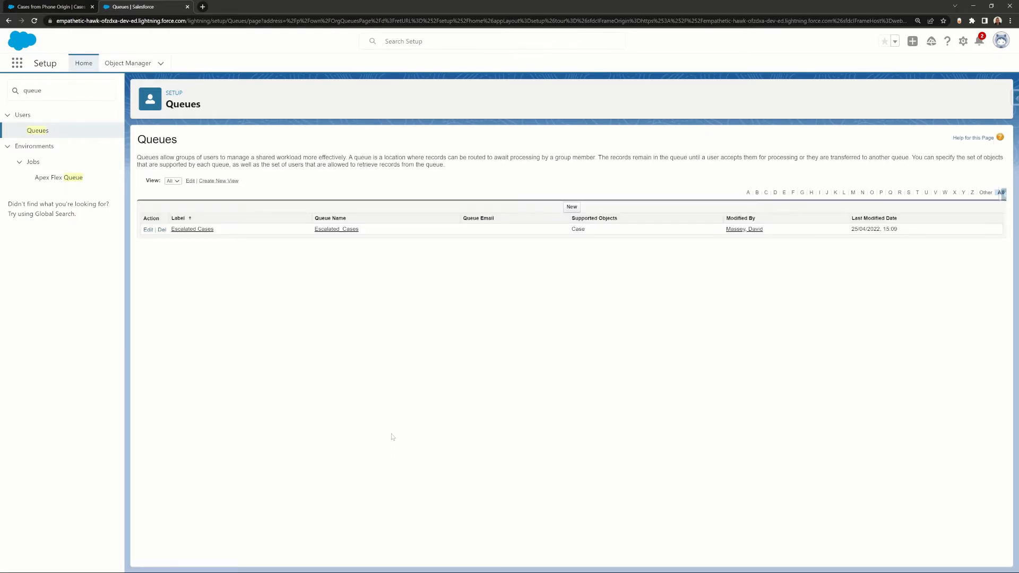
Return to the Service app and show the Escalated Cases list view of the cases.
{"action": "left_click", "coordinate": [61, 7]}
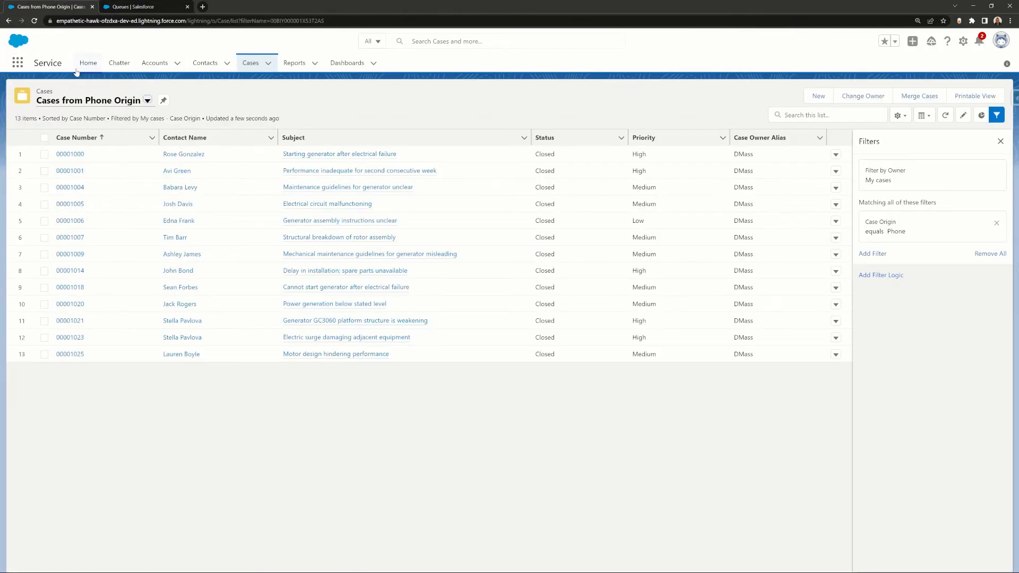
{"action": "left_click", "coordinate": [18, 63]}
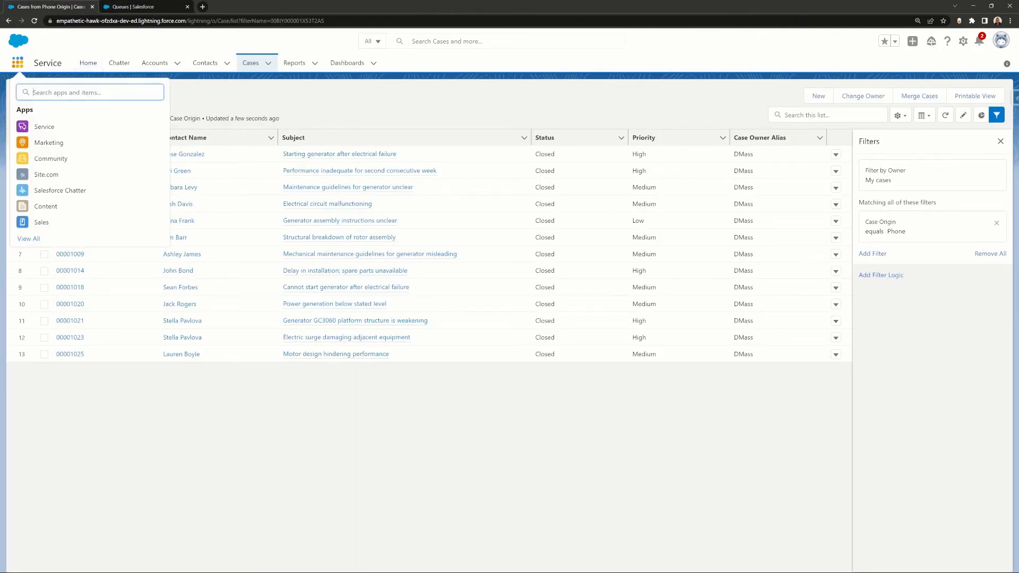
{"action": "left_click", "coordinate": [35, 126]}
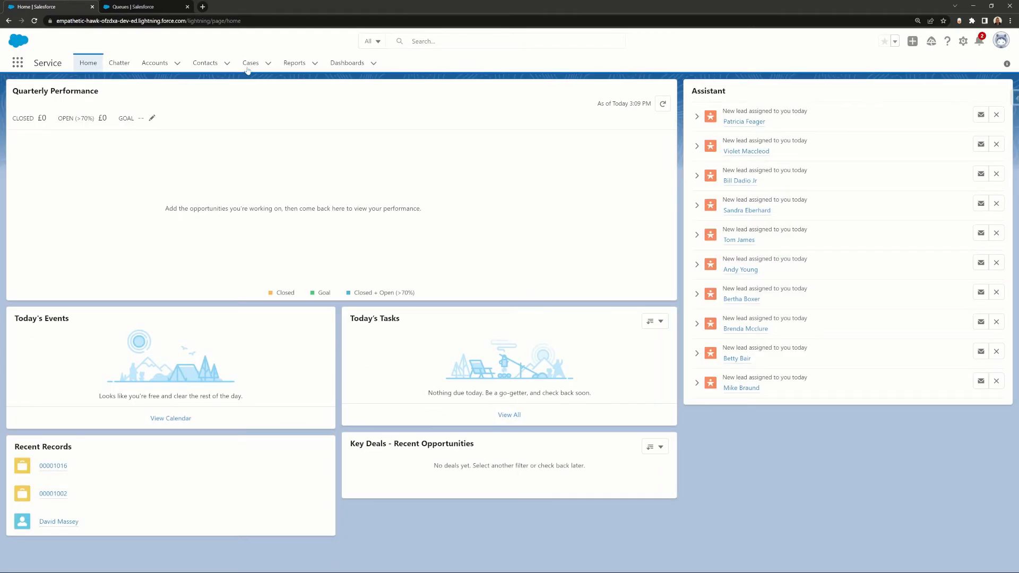
{"action": "left_click", "coordinate": [247, 68]}
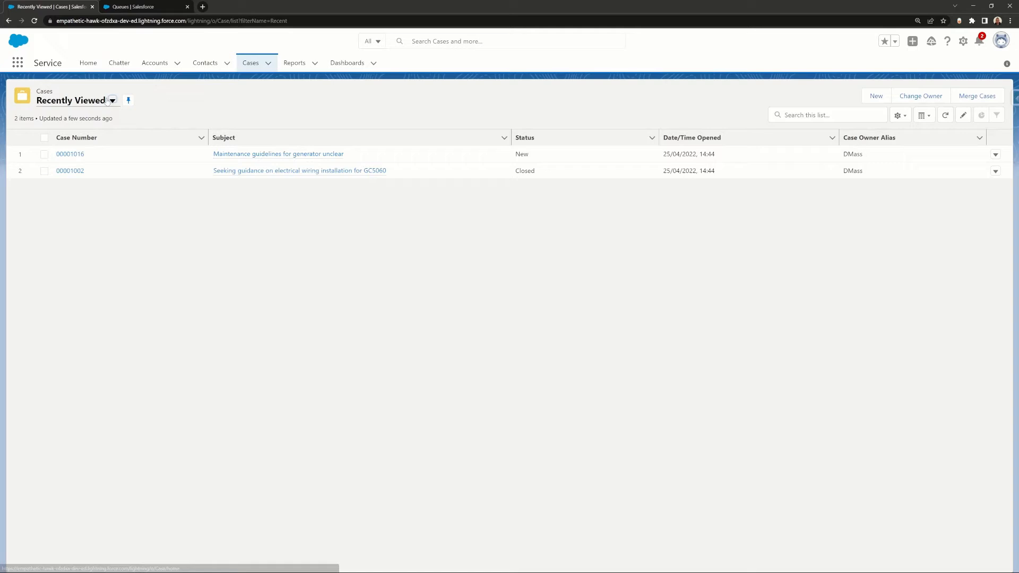
{"action": "left_click", "coordinate": [112, 101]}
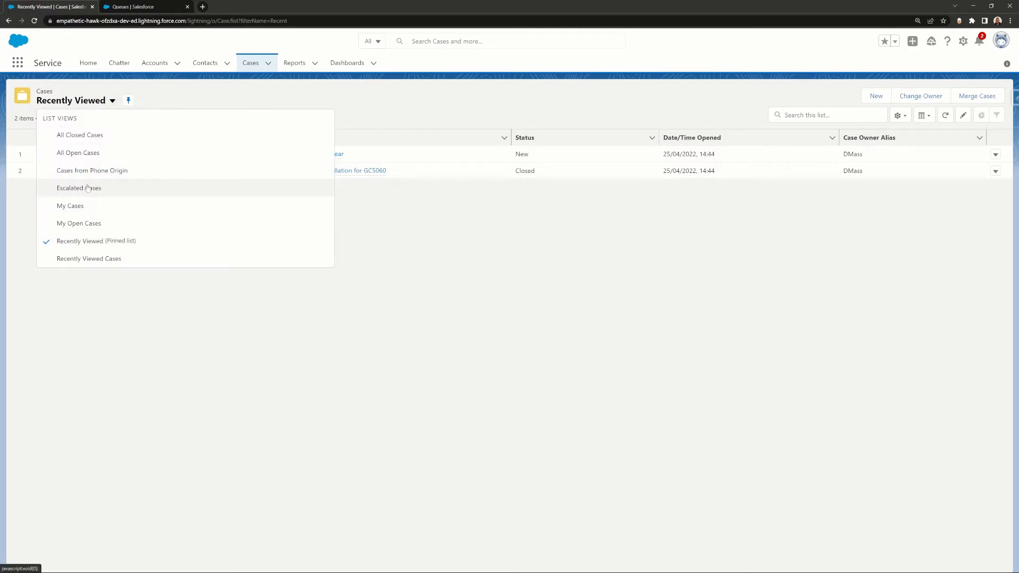
{"action": "left_click", "coordinate": [89, 189]}
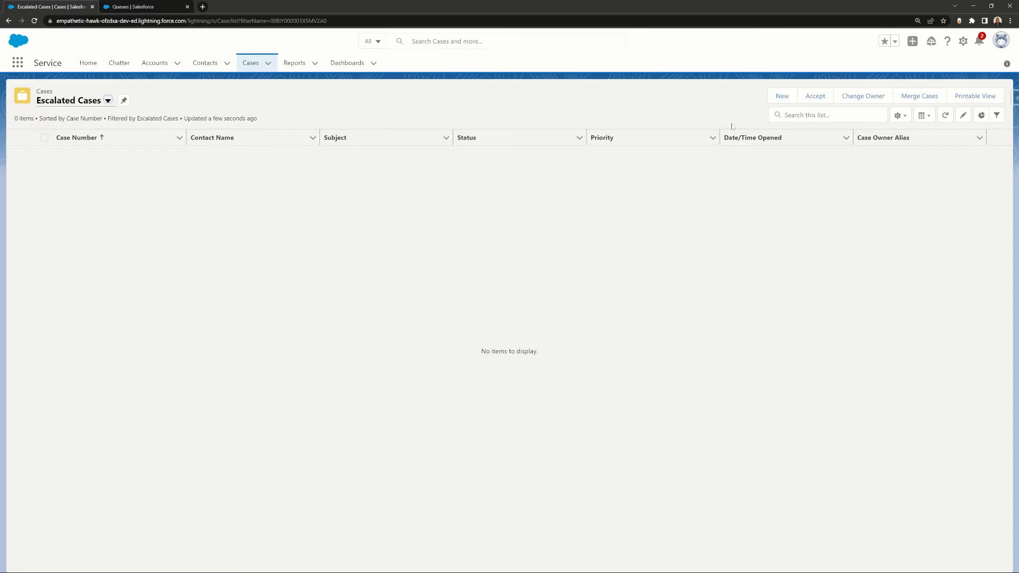
Start a new case, filling in the contact's name and United Oil & Gas Corp. as the account.
{"action": "left_click", "coordinate": [780, 98]}
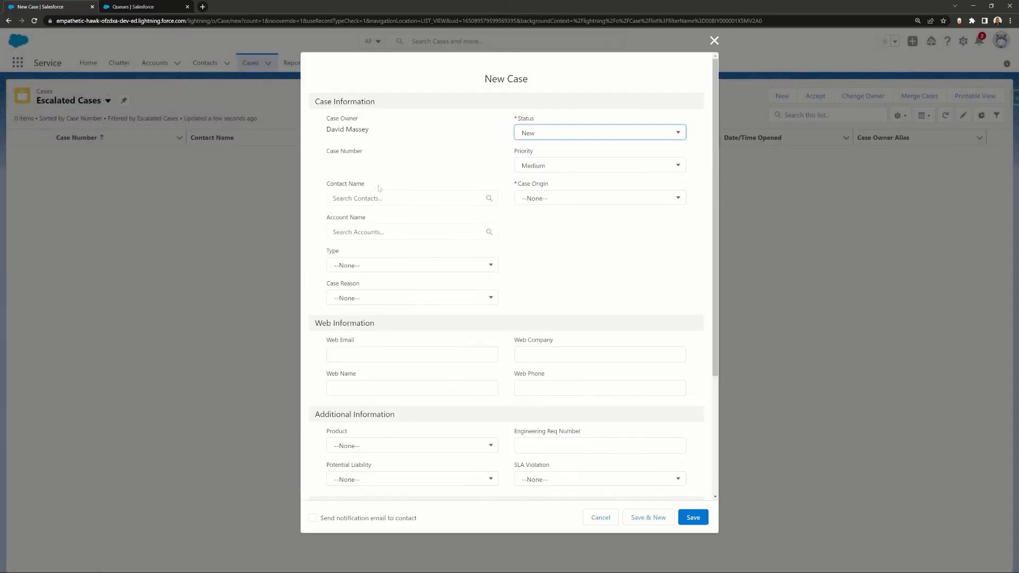
{"action": "left_click", "coordinate": [379, 197]}
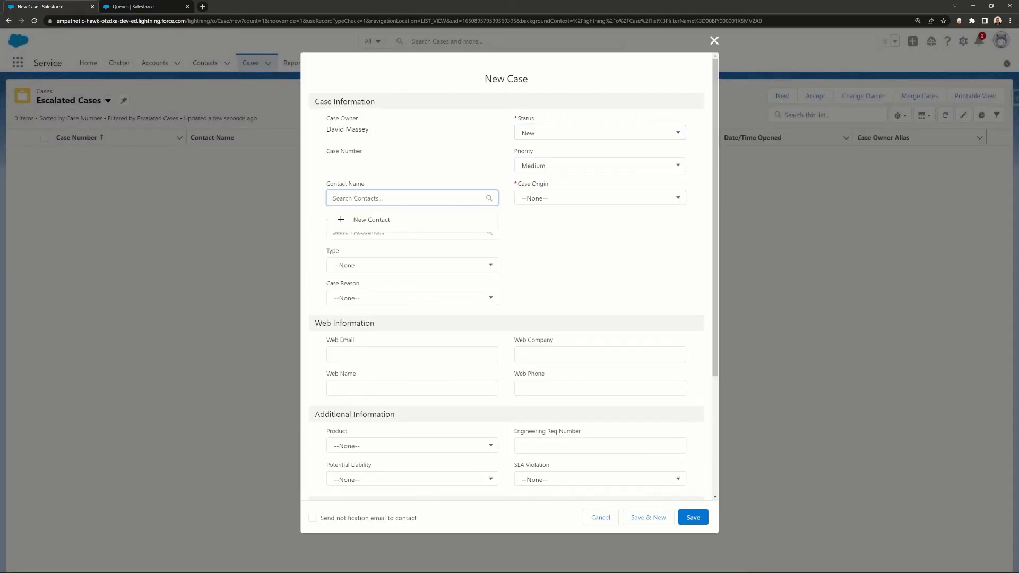
{"action": "type", "text": "stel"}
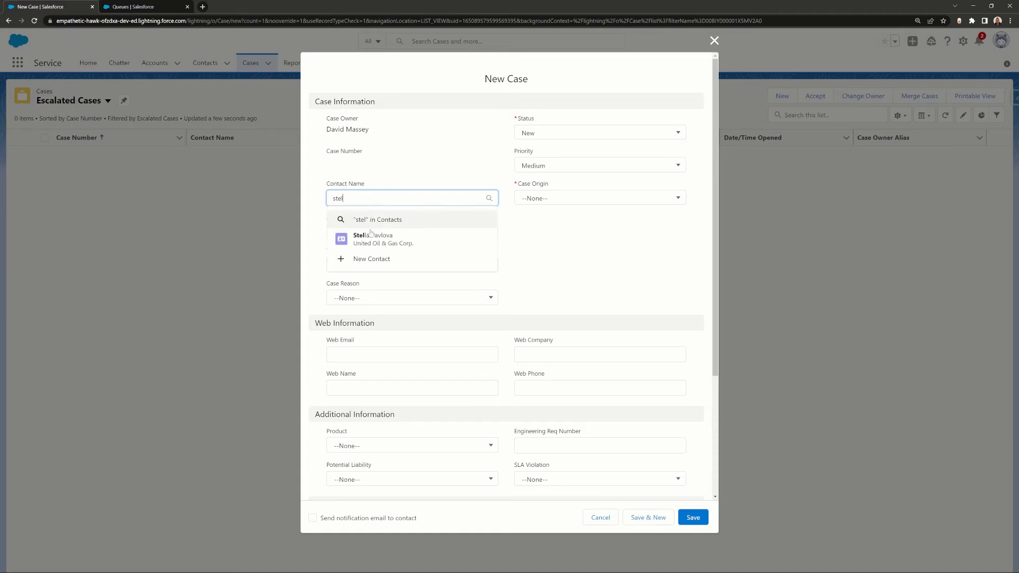
{"action": "left_click", "coordinate": [372, 237]}
{"action": "left_click", "coordinate": [371, 240]}
{"action": "type", "text": "un"}
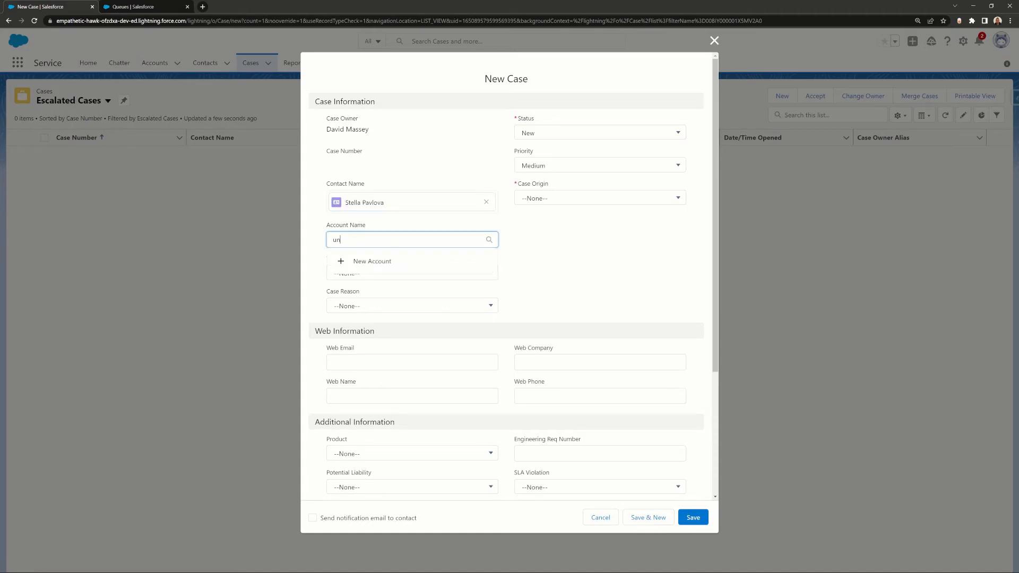
{"action": "type", "text": "it"}
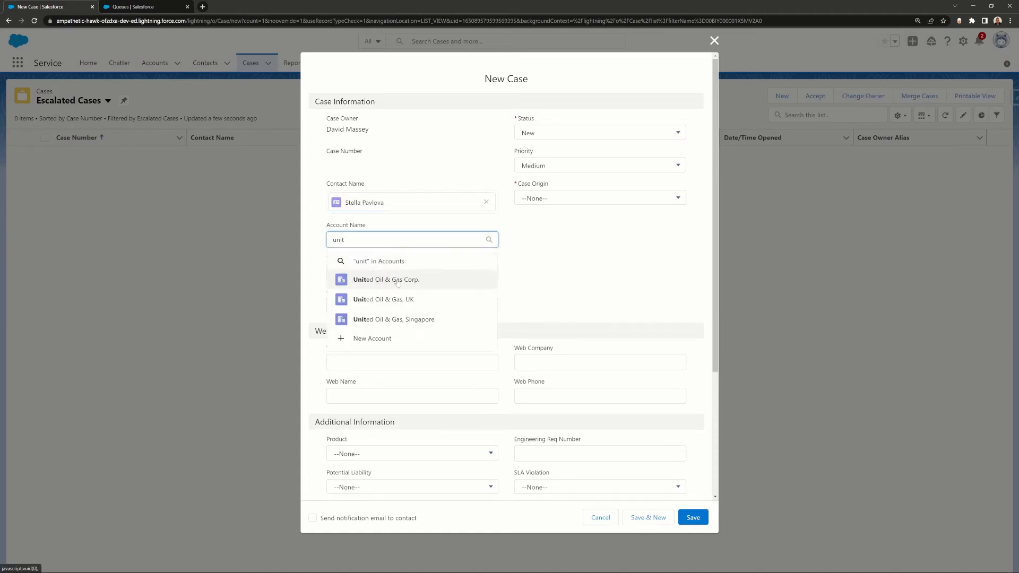
{"action": "left_click", "coordinate": [397, 283]}
Set the new case's status to Escalated, priority to High and case origin to Phone, and save it.
{"action": "left_click", "coordinate": [565, 137]}
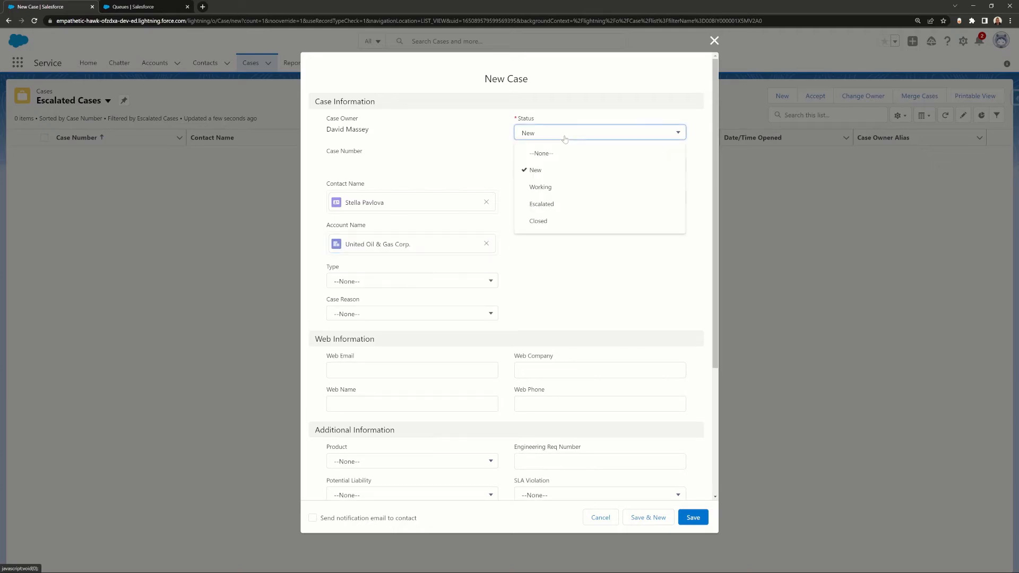
{"action": "left_click", "coordinate": [552, 205]}
{"action": "left_click", "coordinate": [555, 166]}
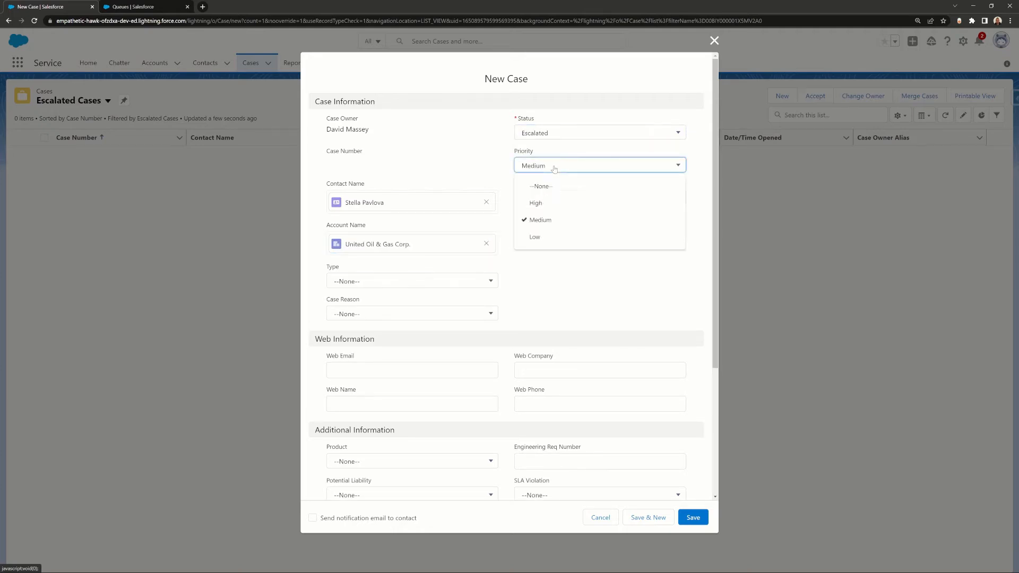
{"action": "left_click", "coordinate": [539, 203]}
{"action": "left_click", "coordinate": [540, 199]}
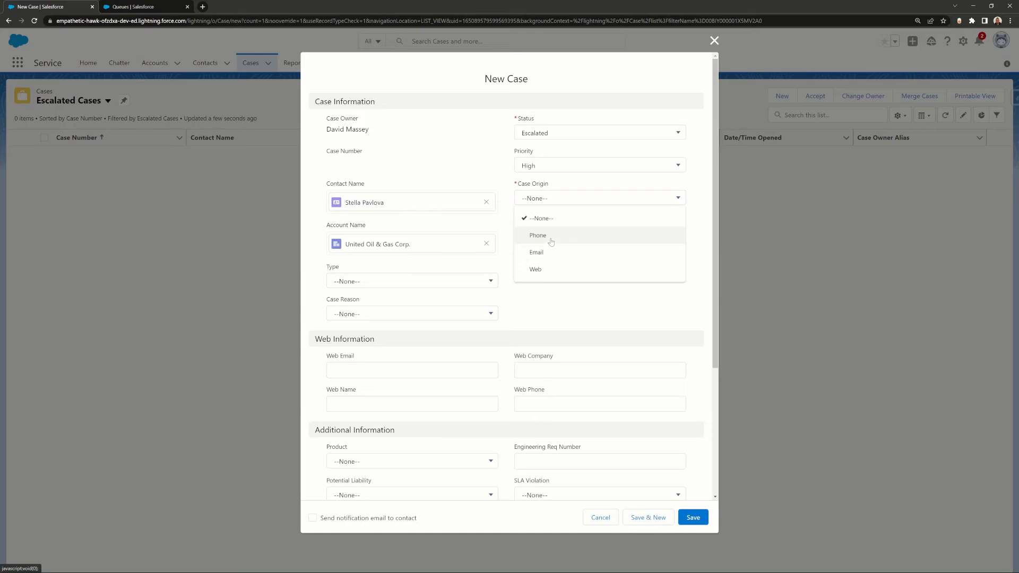
{"action": "left_click", "coordinate": [551, 242]}
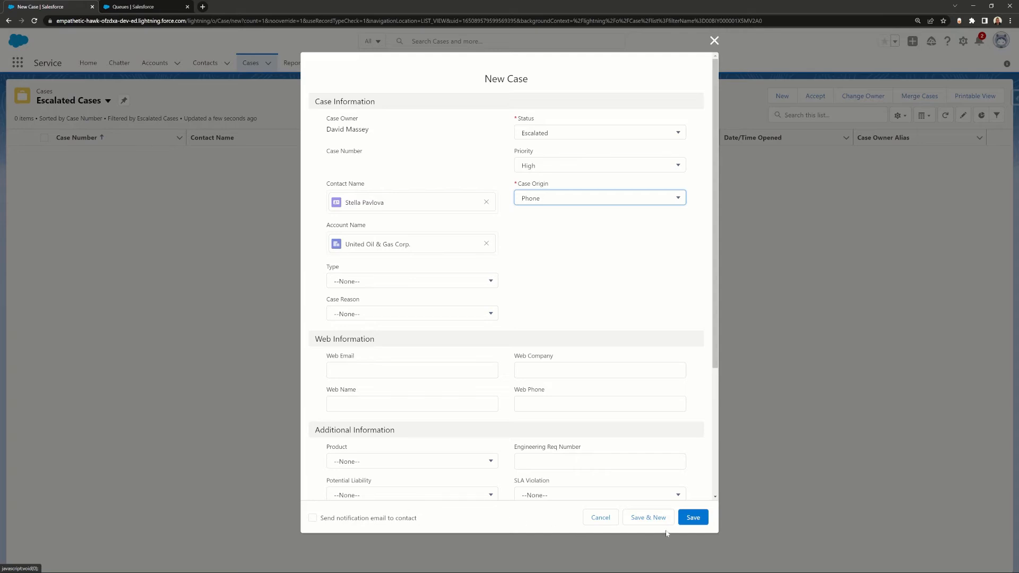
{"action": "left_click", "coordinate": [692, 518]}
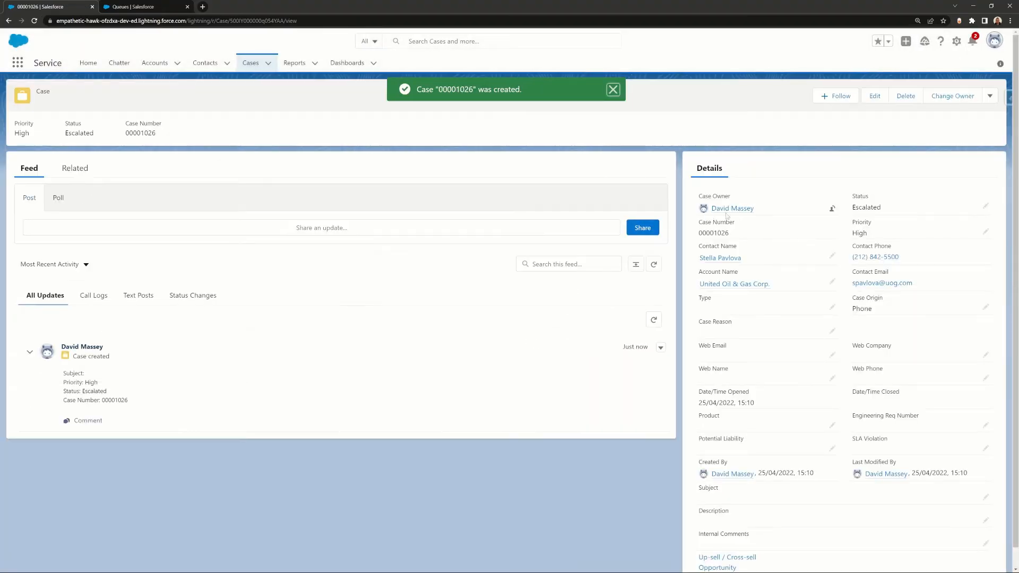
Change the new case's owner to the Escalated Cases queue and close the owner dialog.
{"action": "left_click", "coordinate": [832, 209]}
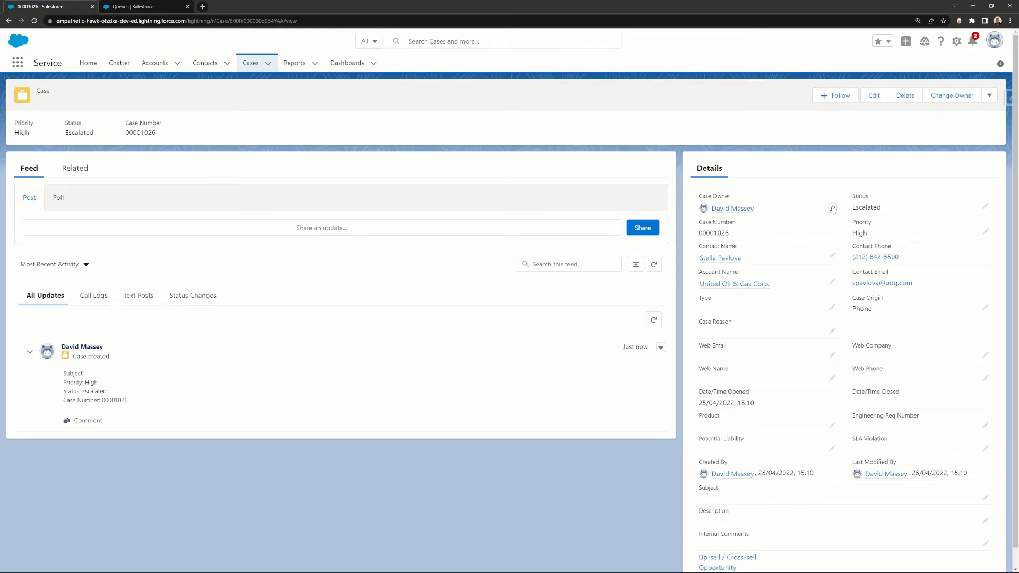
{"action": "left_click", "coordinate": [832, 208]}
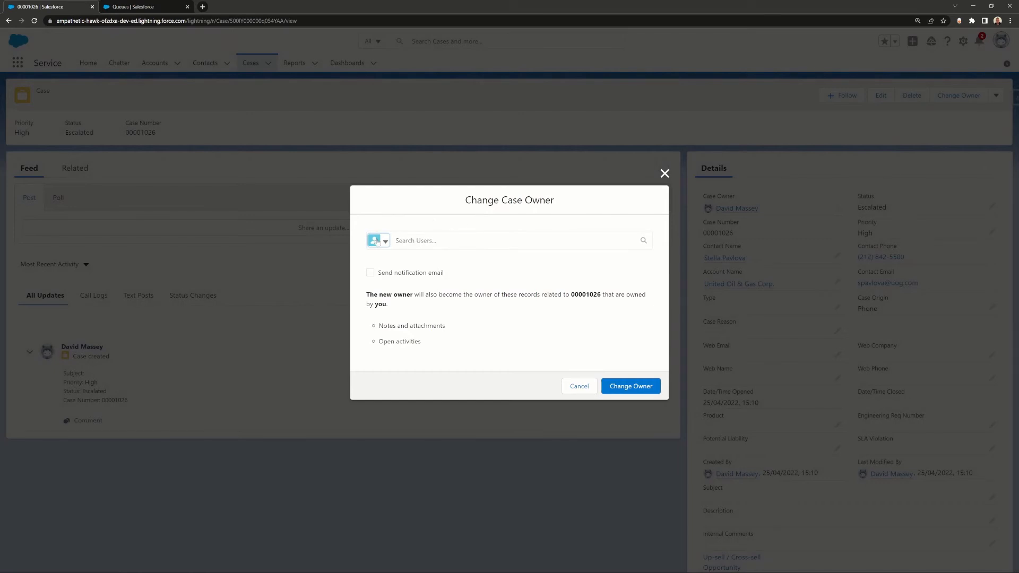
{"action": "left_click", "coordinate": [377, 242]}
{"action": "left_click", "coordinate": [399, 280]}
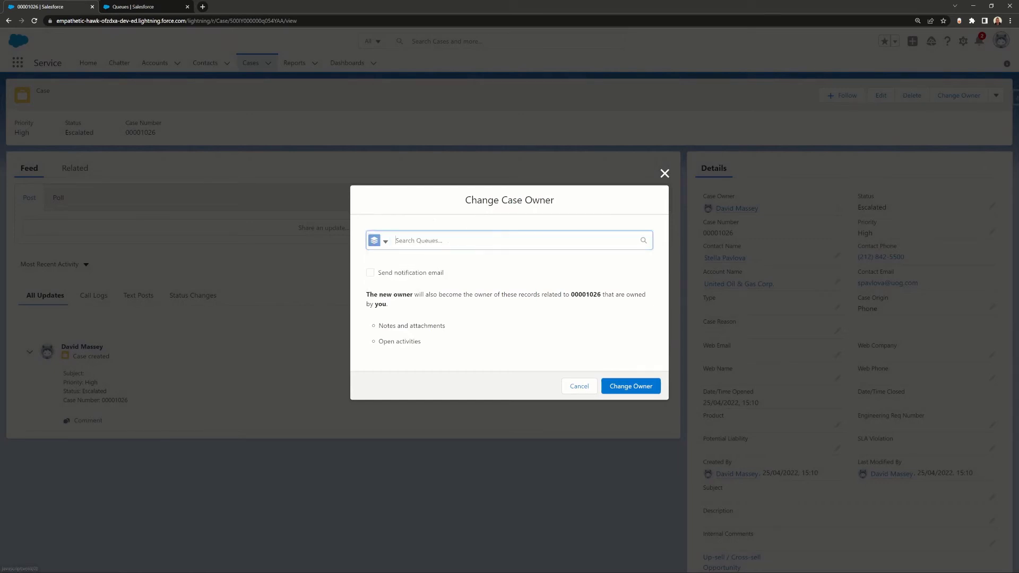
{"action": "type", "text": "escal"}
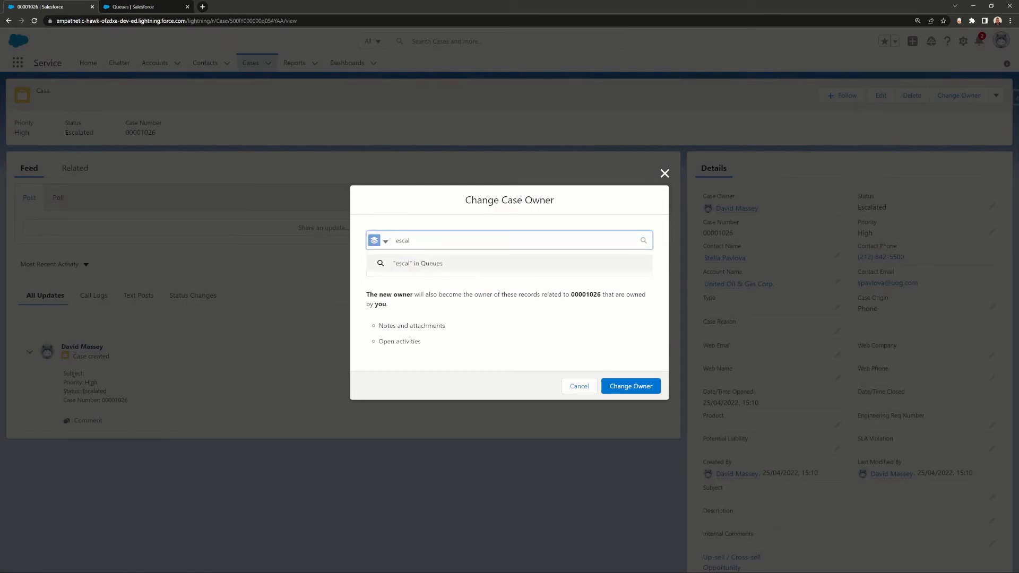
{"action": "left_click", "coordinate": [424, 282]}
{"action": "left_click", "coordinate": [629, 387]}
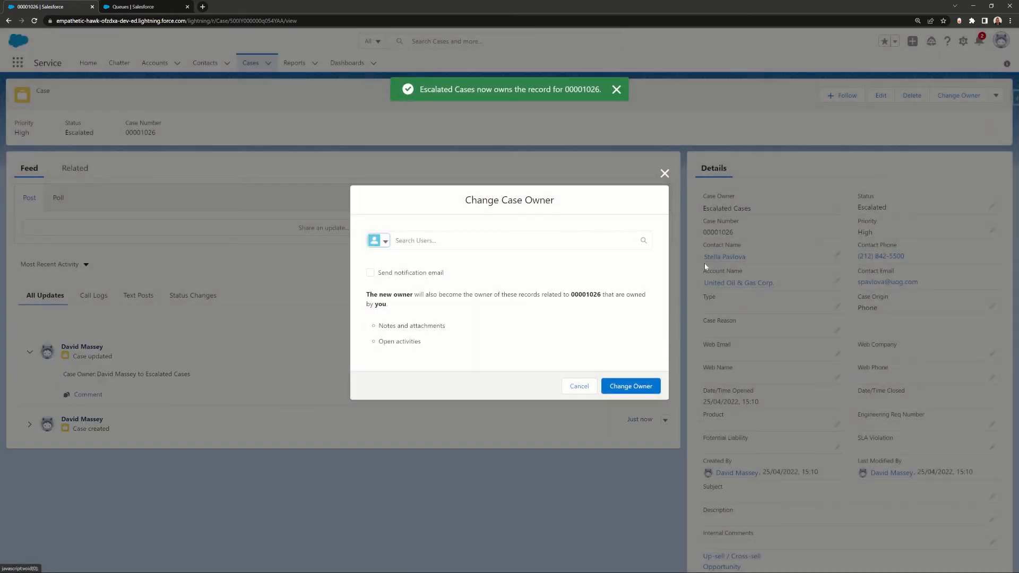
{"action": "left_click", "coordinate": [666, 174]}
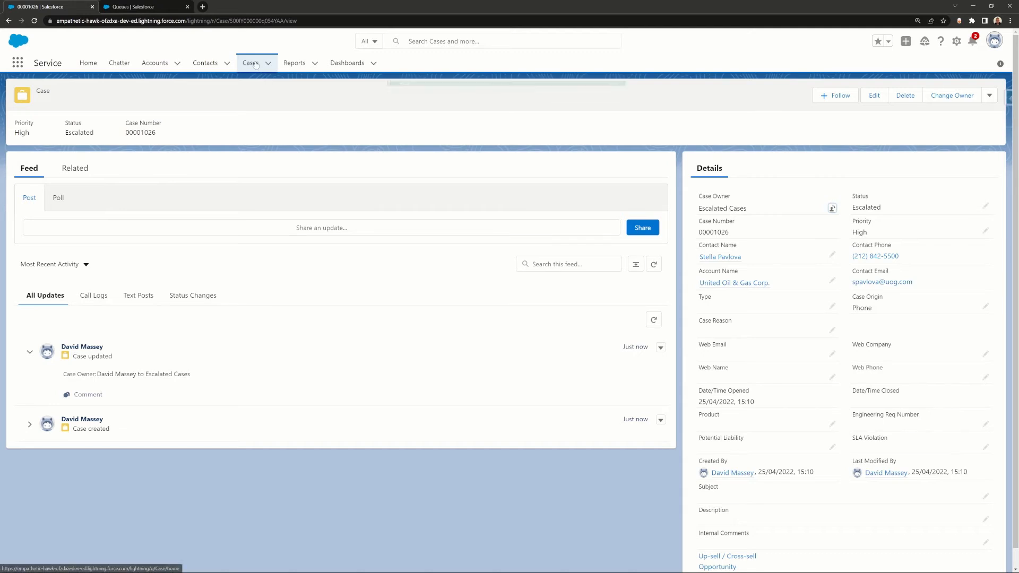
Show the Escalated Cases list view and accept its case from the queue.
{"action": "left_click", "coordinate": [253, 64]}
{"action": "left_click", "coordinate": [112, 101]}
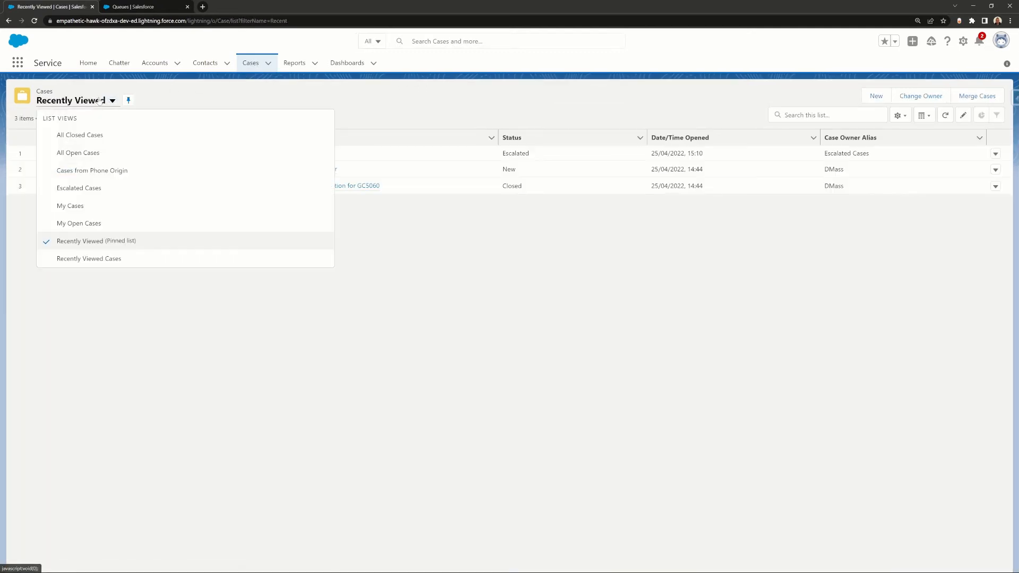
{"action": "left_click", "coordinate": [94, 190]}
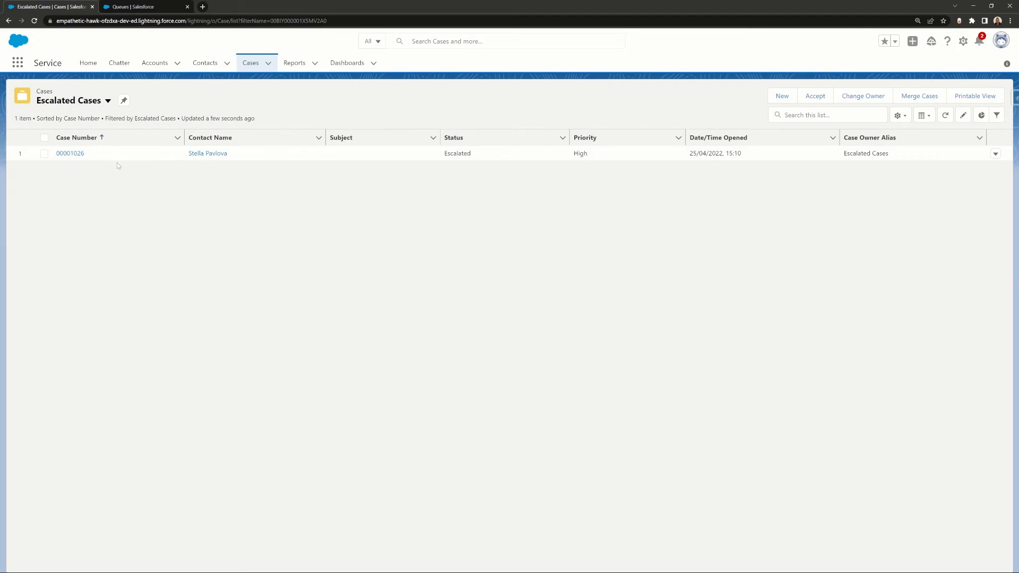
{"action": "left_click", "coordinate": [44, 154]}
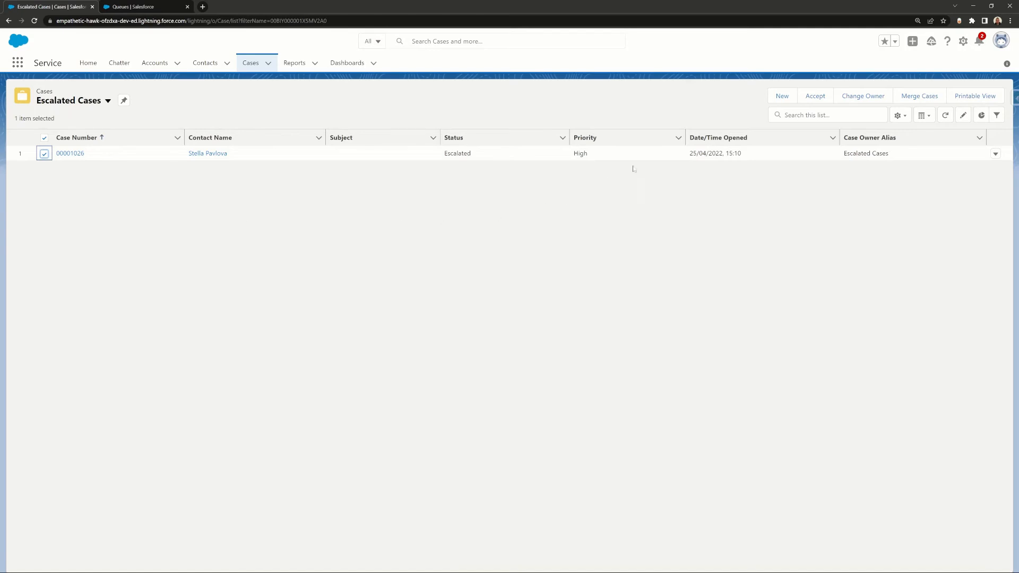
{"action": "left_click", "coordinate": [816, 96]}
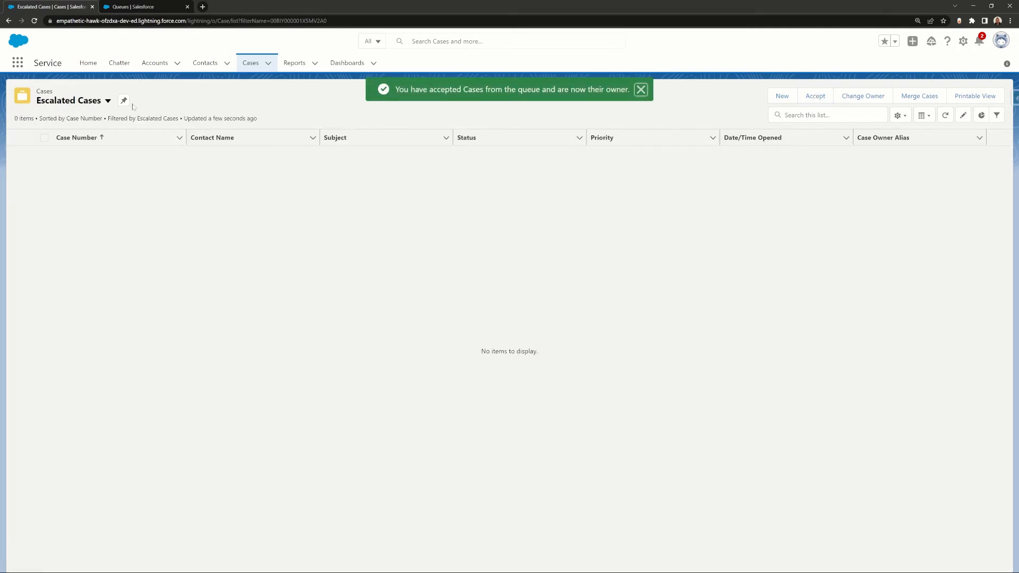
Switch to the My Open Cases list view and open the case with Escalated status.
{"action": "left_click", "coordinate": [108, 100]}
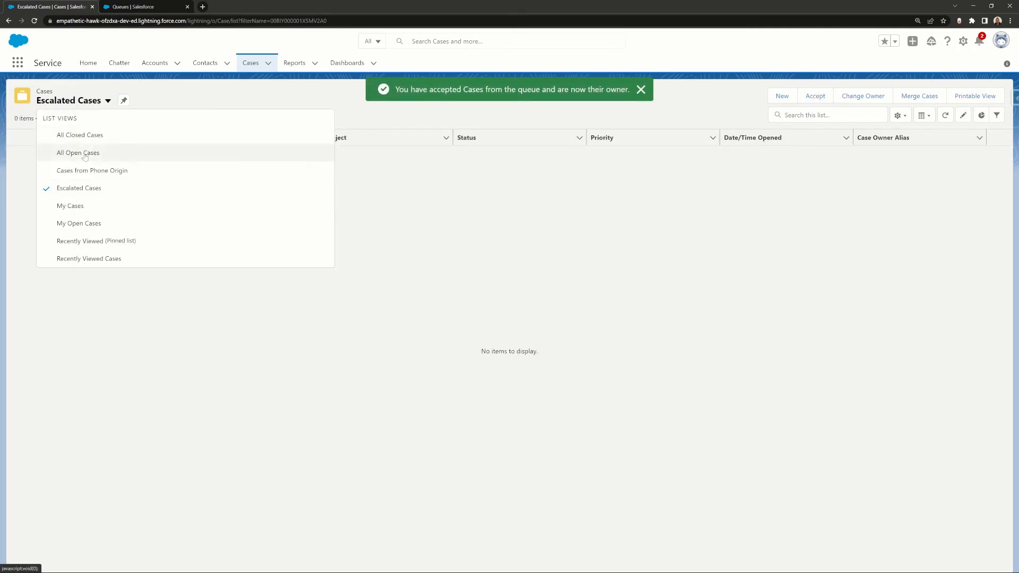
{"action": "left_click", "coordinate": [79, 223]}
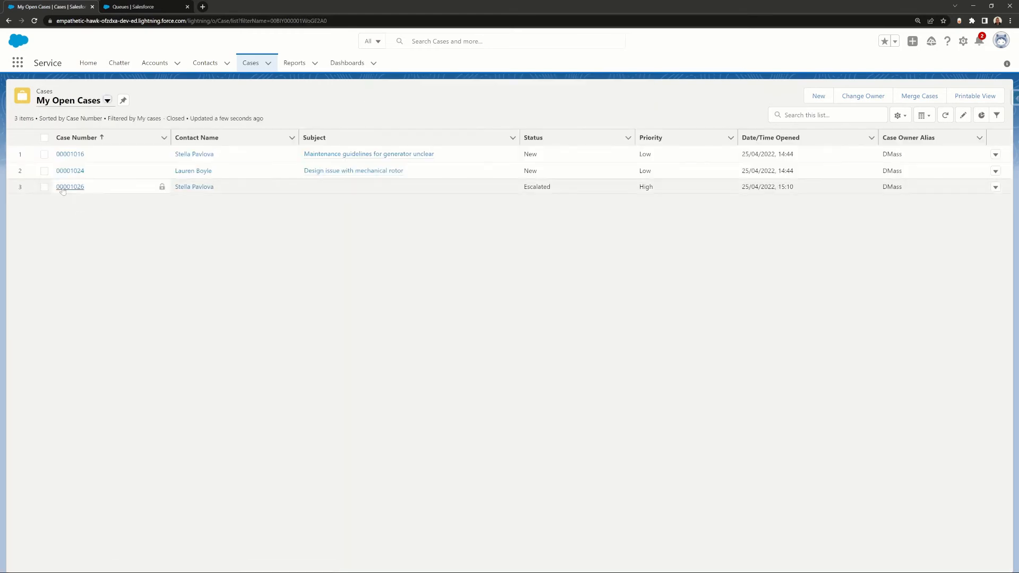
{"action": "left_click", "coordinate": [66, 187]}
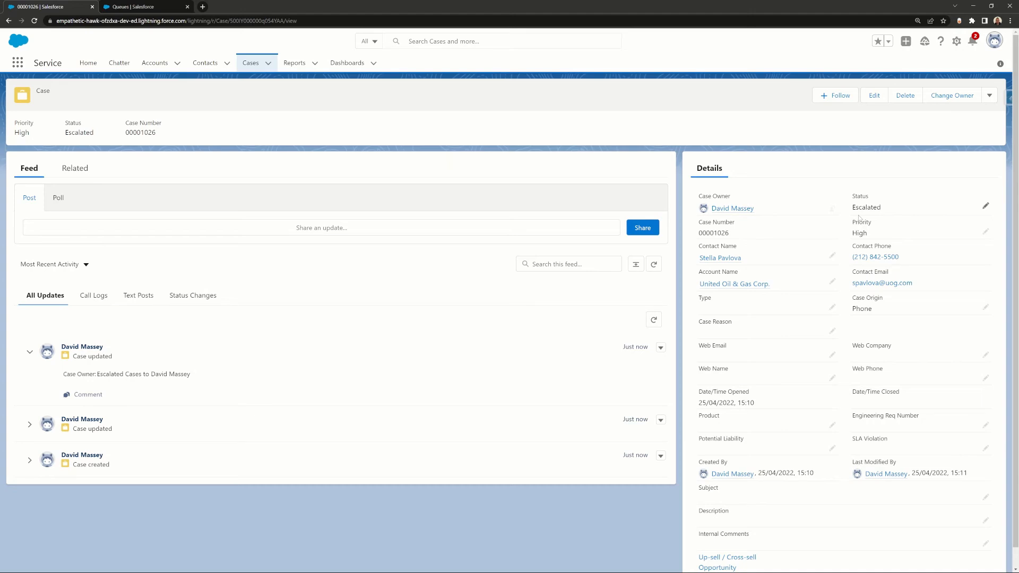
Switch to the Salesforce Setup page, search Object Manager for "case" and open the Case object.
{"action": "left_click", "coordinate": [159, 7]}
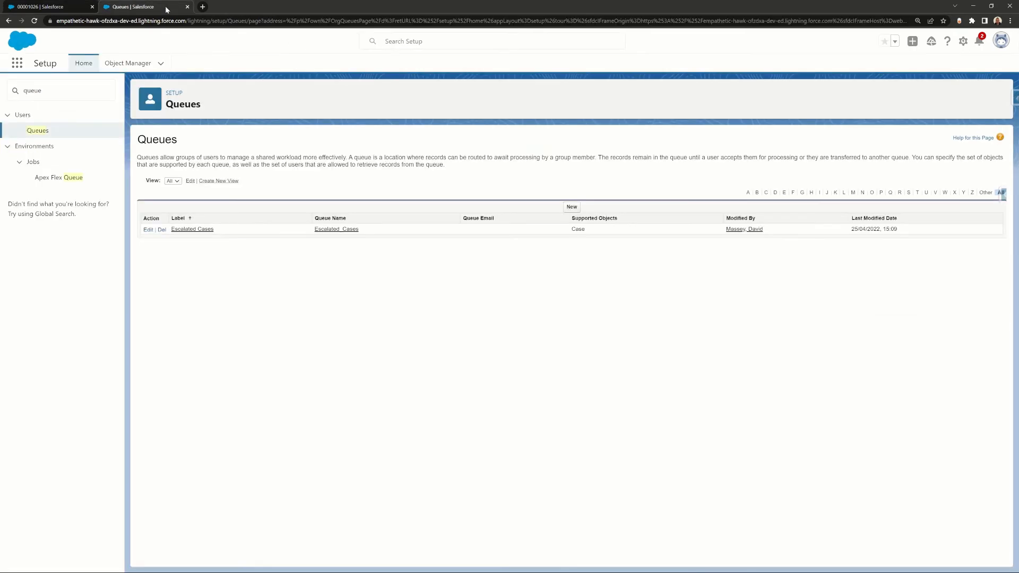
{"action": "left_click", "coordinate": [126, 64]}
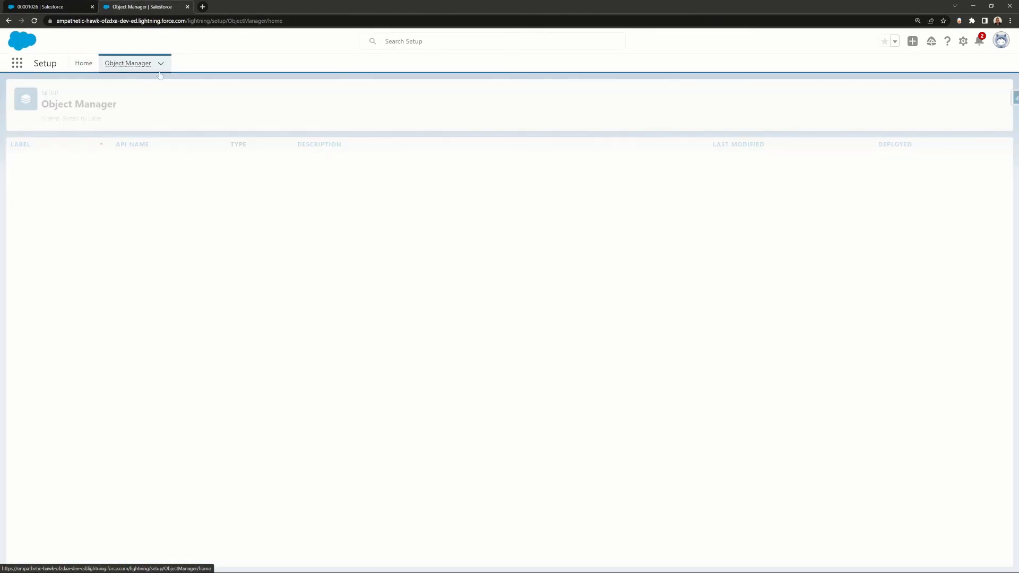
{"action": "left_click", "coordinate": [819, 96]}
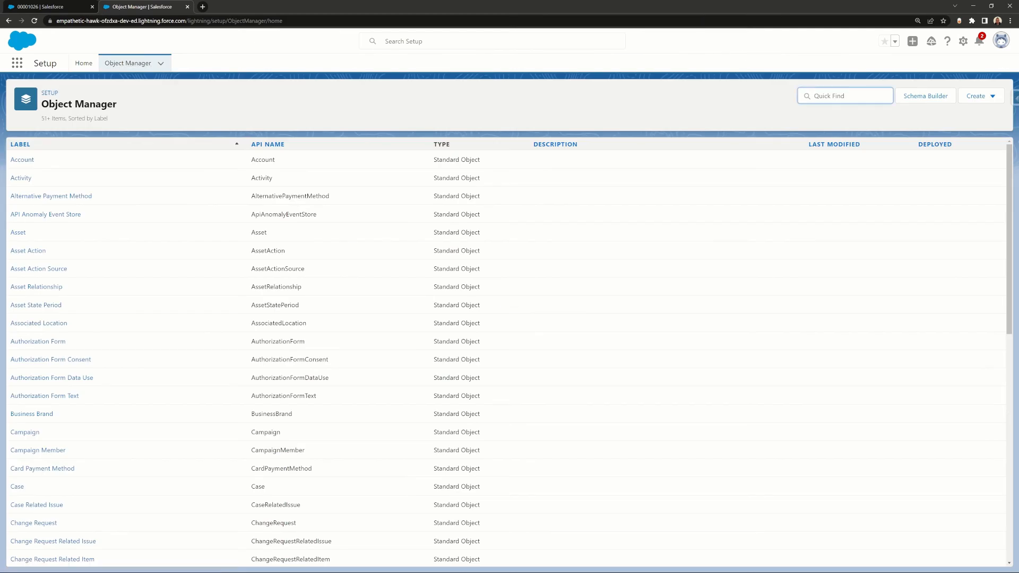
{"action": "type", "text": "case"}
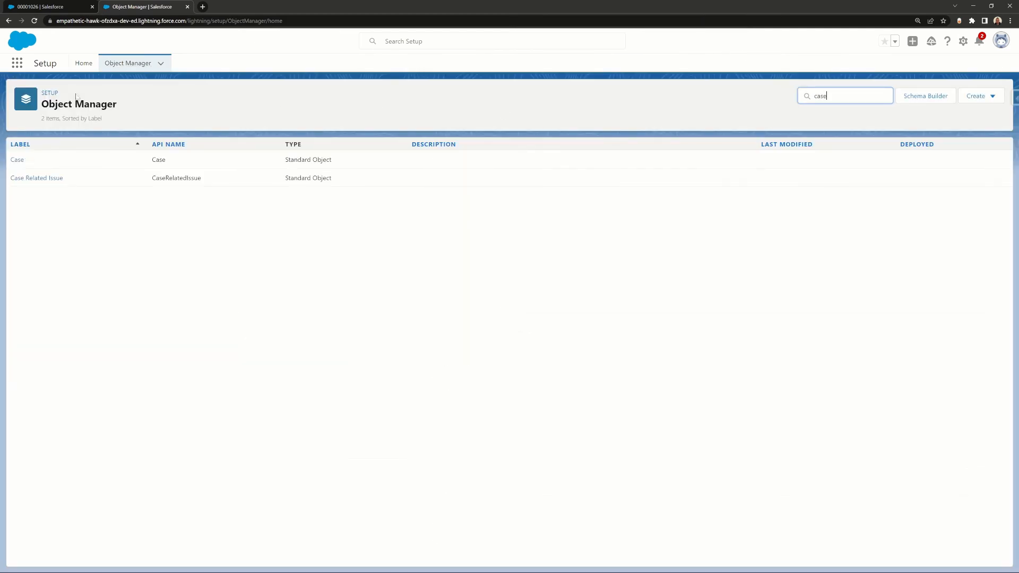
{"action": "left_click", "coordinate": [17, 158]}
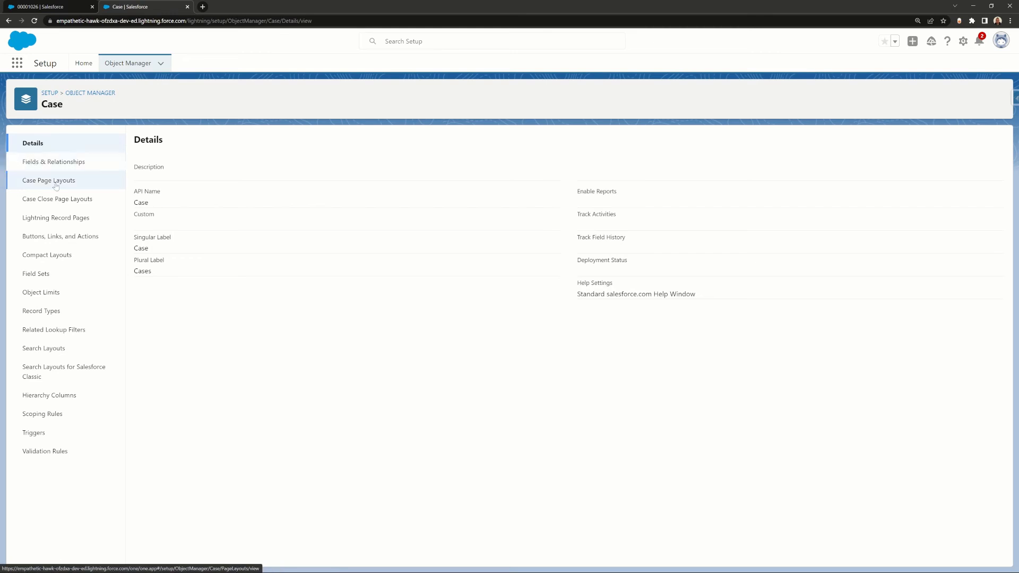
Open the Case Layout page layout, add the Parent Case field above Status in the Case Information section, and save it.
{"action": "left_click", "coordinate": [55, 183]}
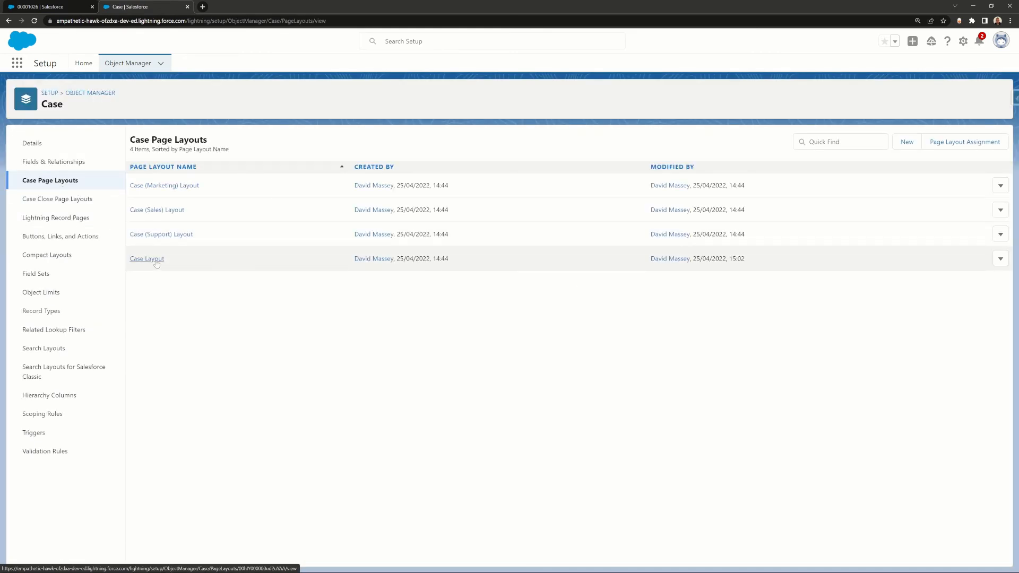
{"action": "left_click", "coordinate": [157, 264]}
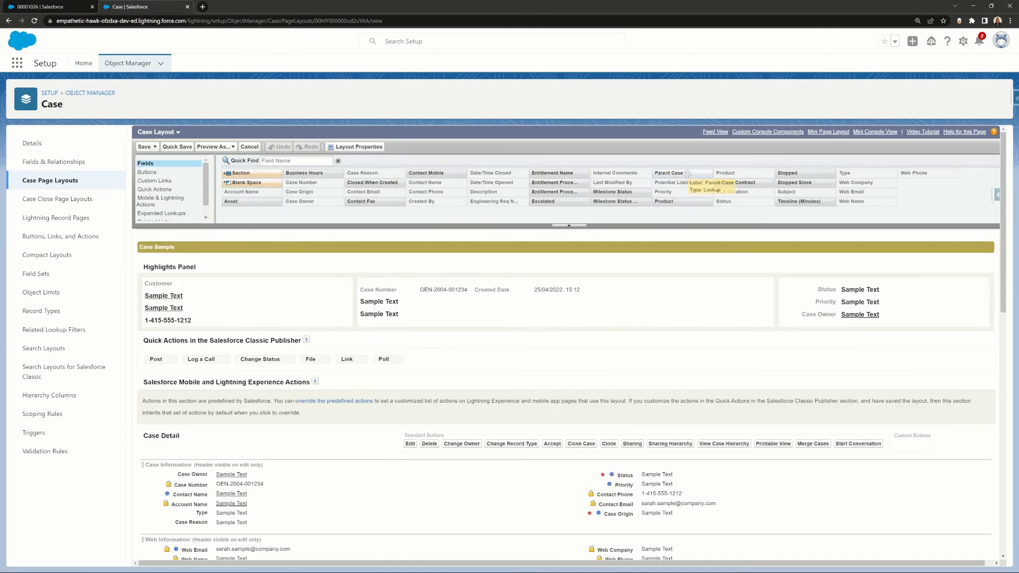
{"action": "left_click_drag", "start_coordinate": [687, 174], "coordinate": [645, 475]}
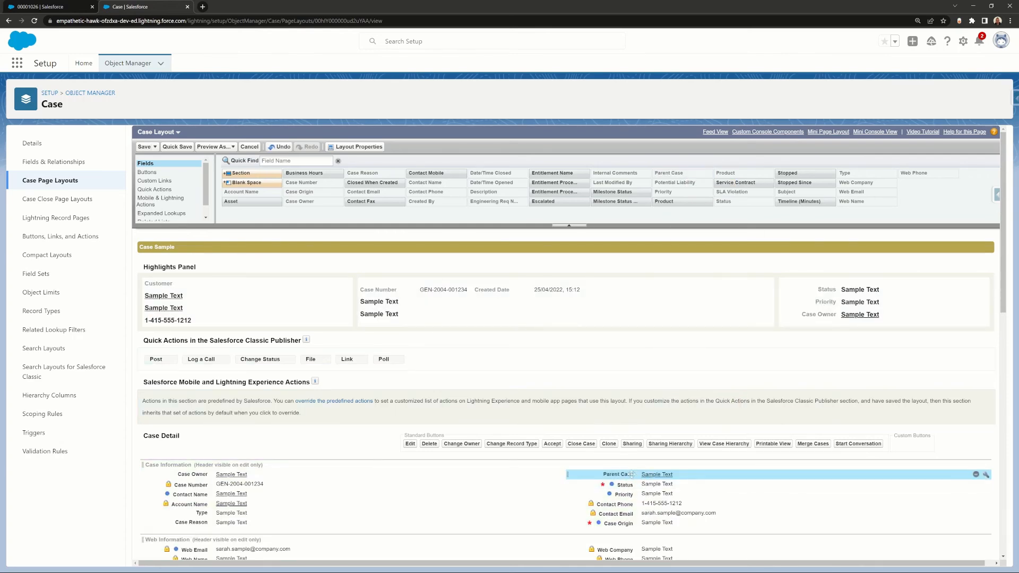
{"action": "left_click", "coordinate": [143, 147]}
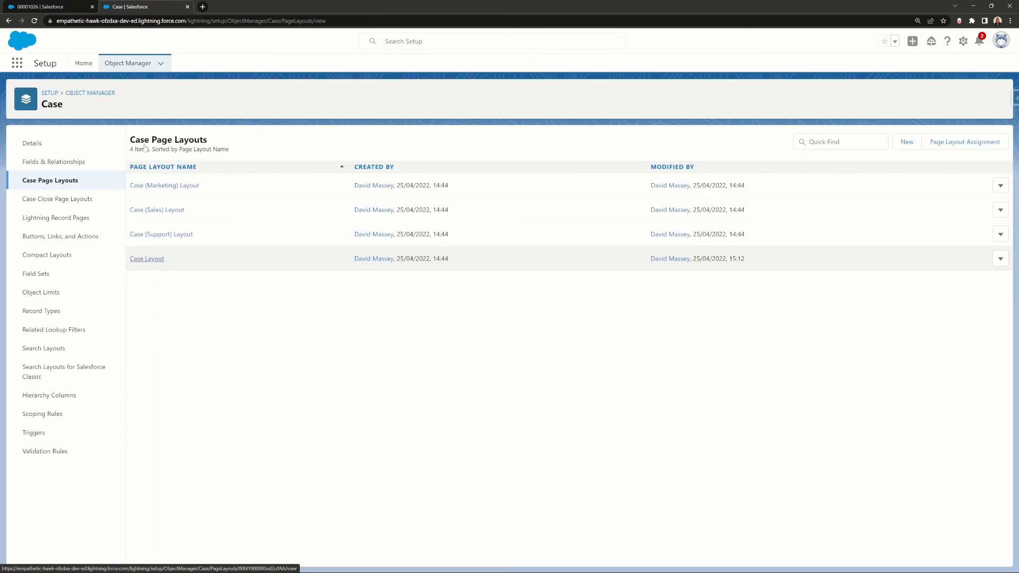
Return to the case record page, relaunch the Service app and reopen the escalated case from the Recently Viewed cases.
{"action": "left_click", "coordinate": [61, 8]}
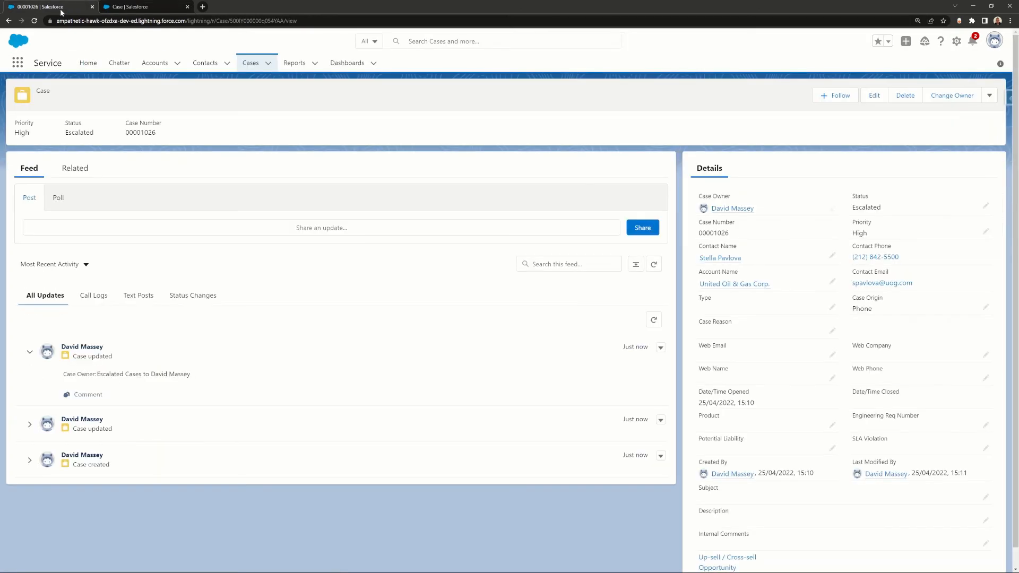
{"action": "left_click", "coordinate": [18, 63]}
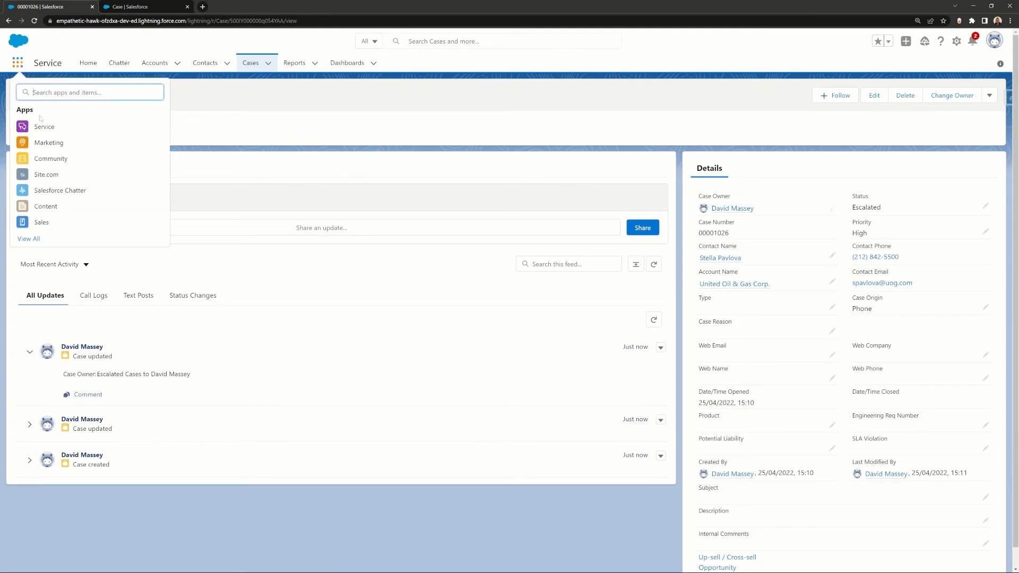
{"action": "left_click", "coordinate": [45, 128]}
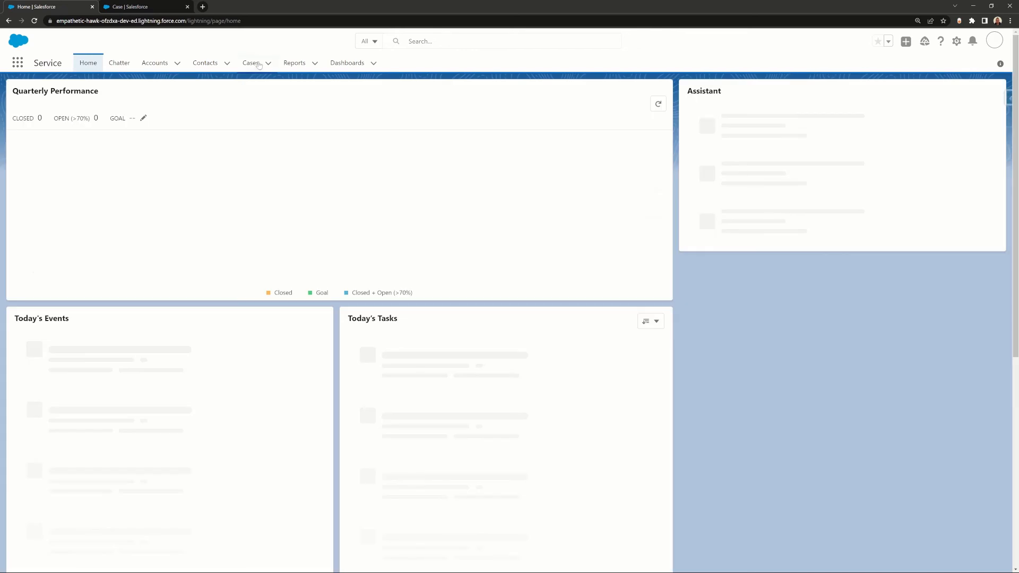
{"action": "left_click", "coordinate": [258, 63]}
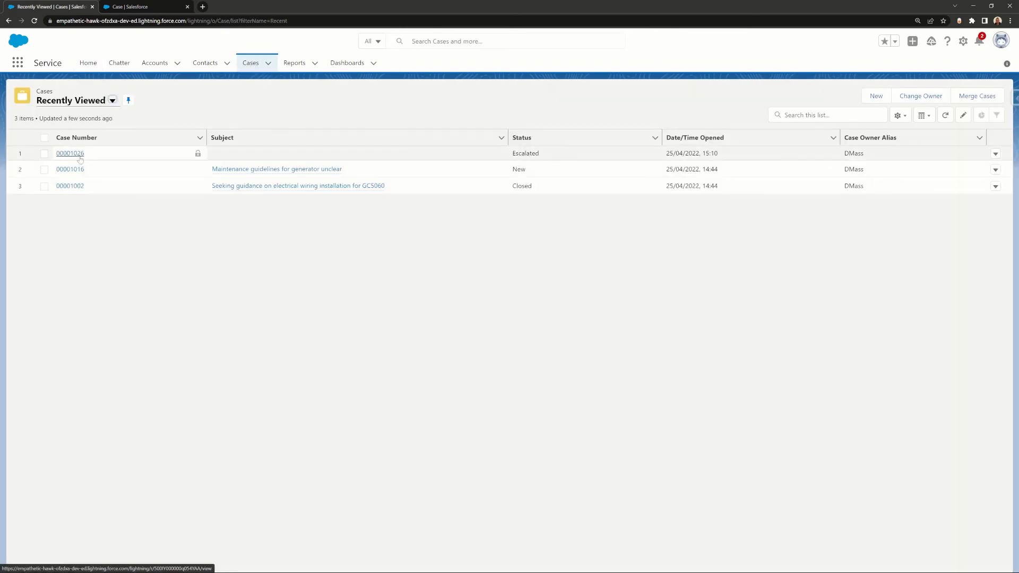
{"action": "left_click", "coordinate": [79, 154]}
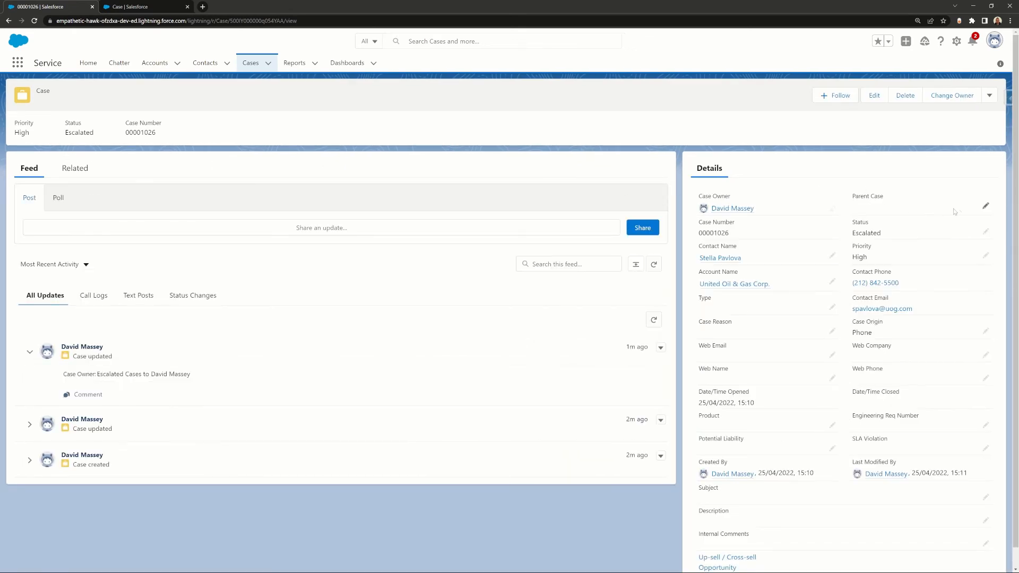
Set the escalated case's Parent Case to "Seeking guidance on electrical wiring installation for GC5060" and save the record.
{"action": "left_click", "coordinate": [985, 207]}
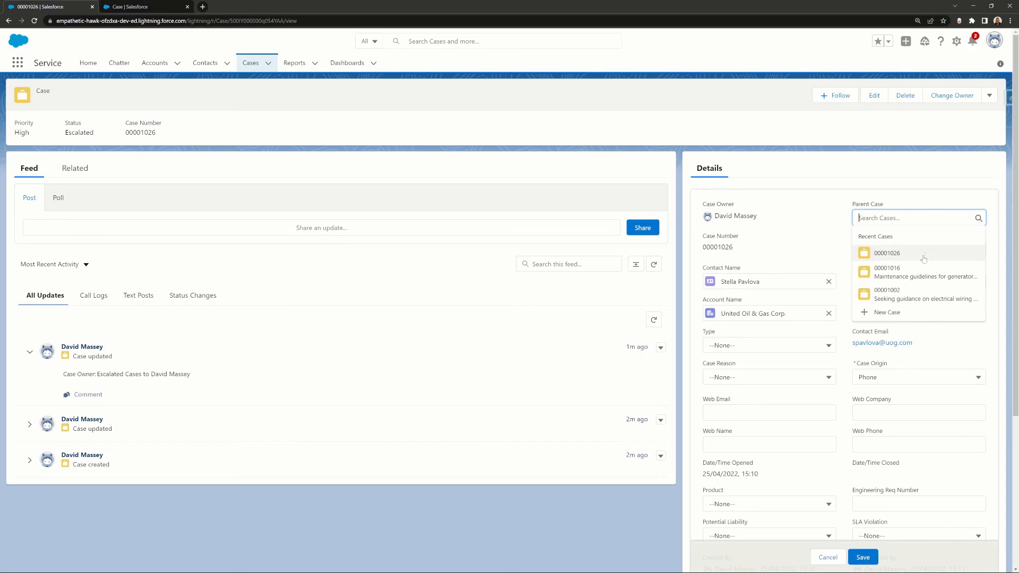
{"action": "left_click", "coordinate": [898, 293]}
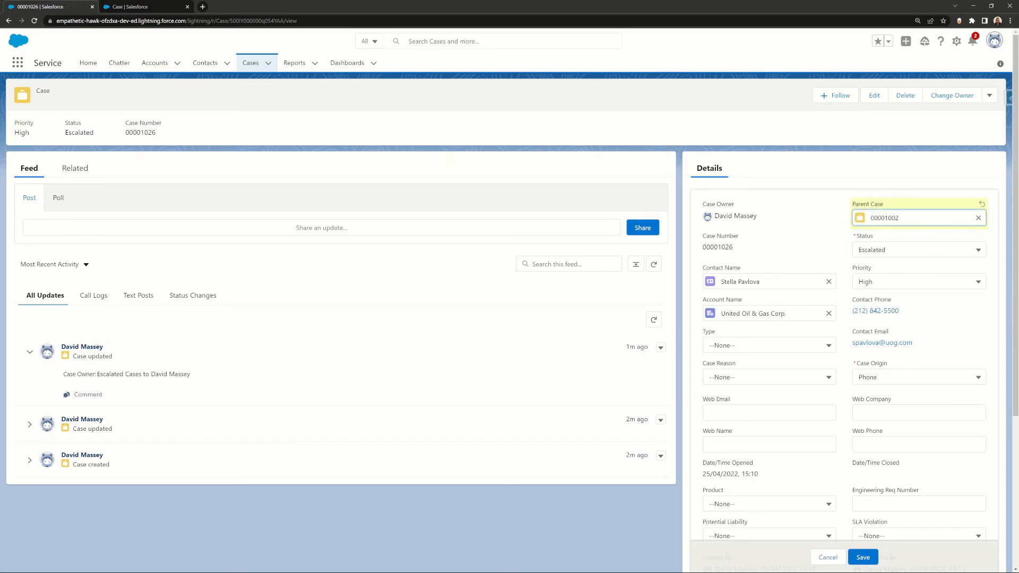
{"action": "left_click", "coordinate": [871, 557]}
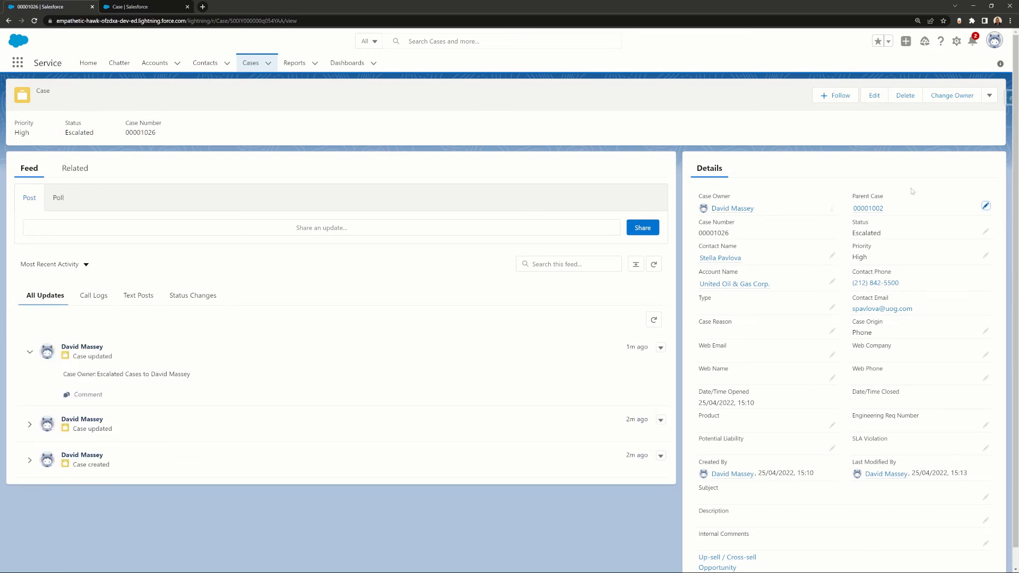
View the escalated case's Case Hierarchy and preview its parent case.
{"action": "left_click", "coordinate": [989, 97]}
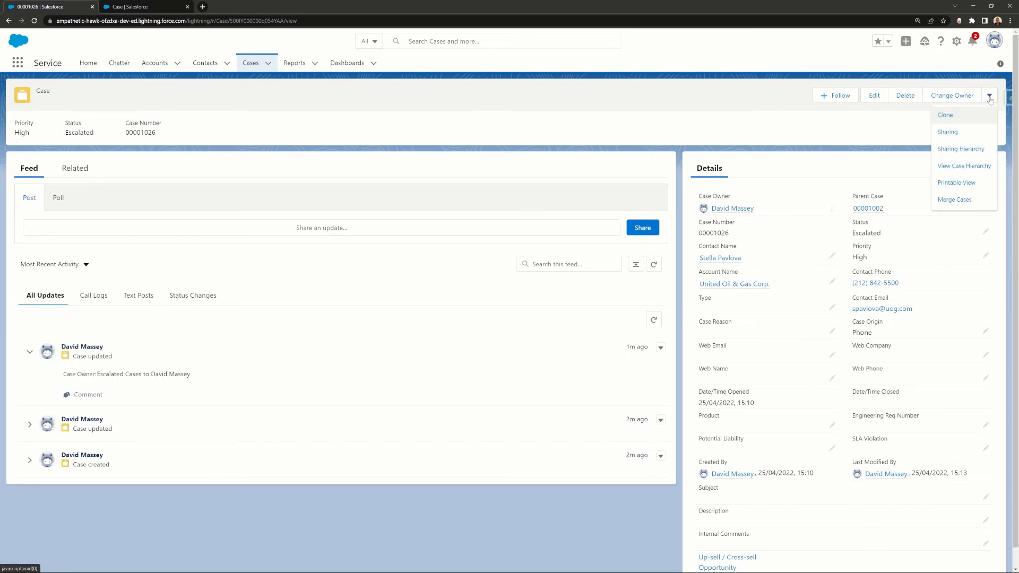
{"action": "left_click", "coordinate": [965, 166]}
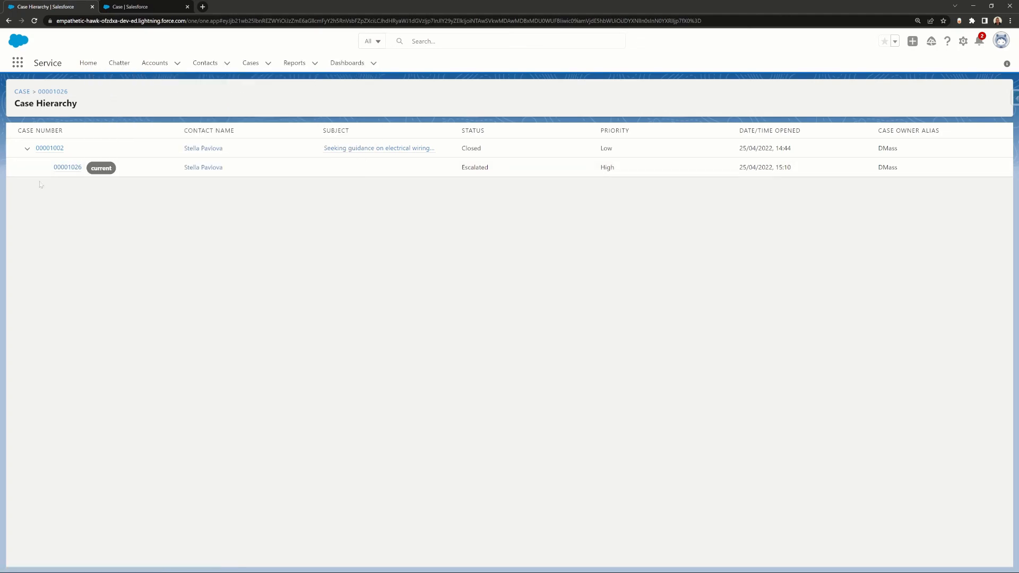
{"action": "mouse_move", "coordinate": [53, 154]}
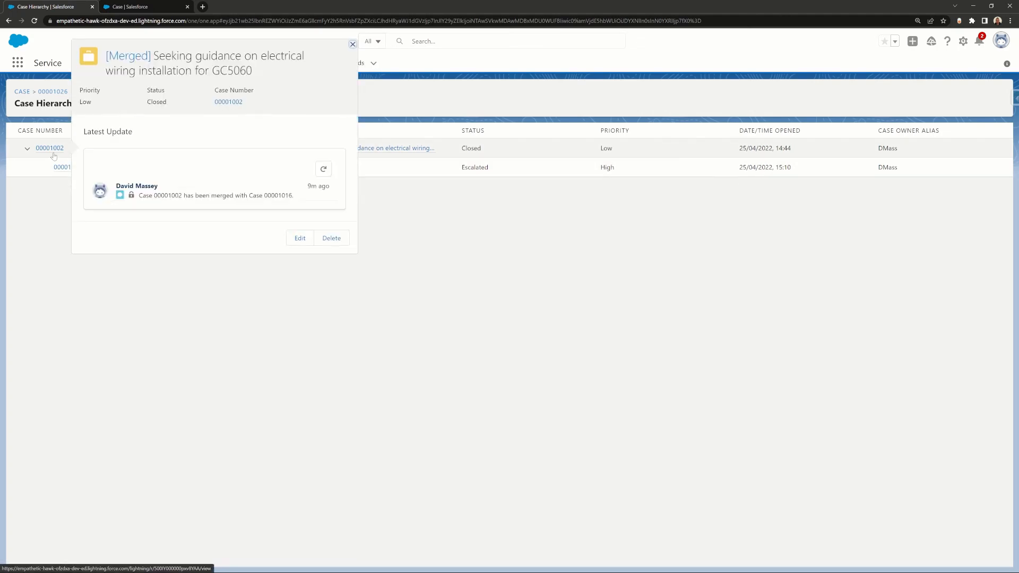